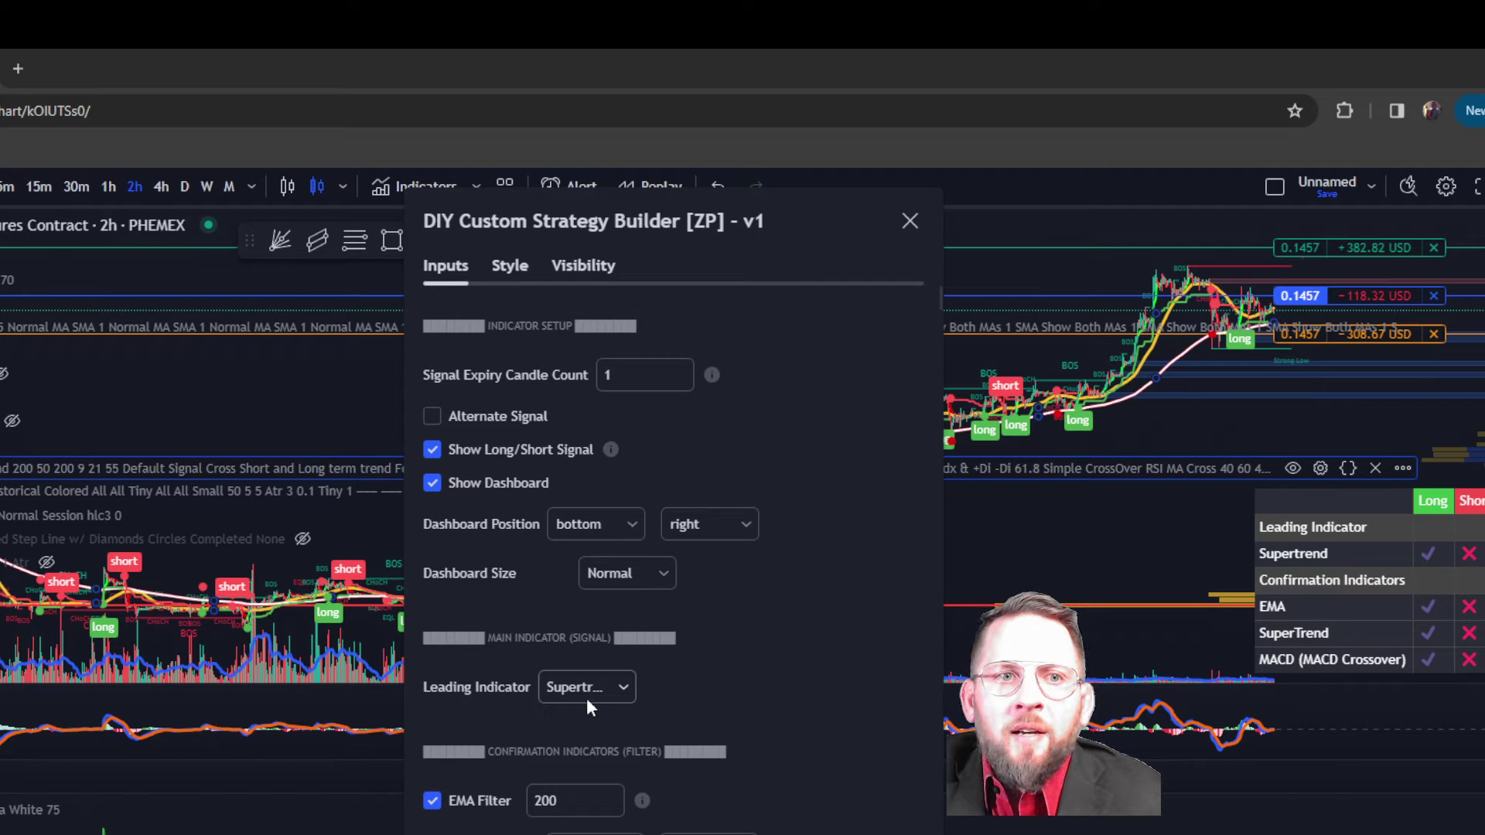
{"action": "left_click", "coordinate": [623, 693]}
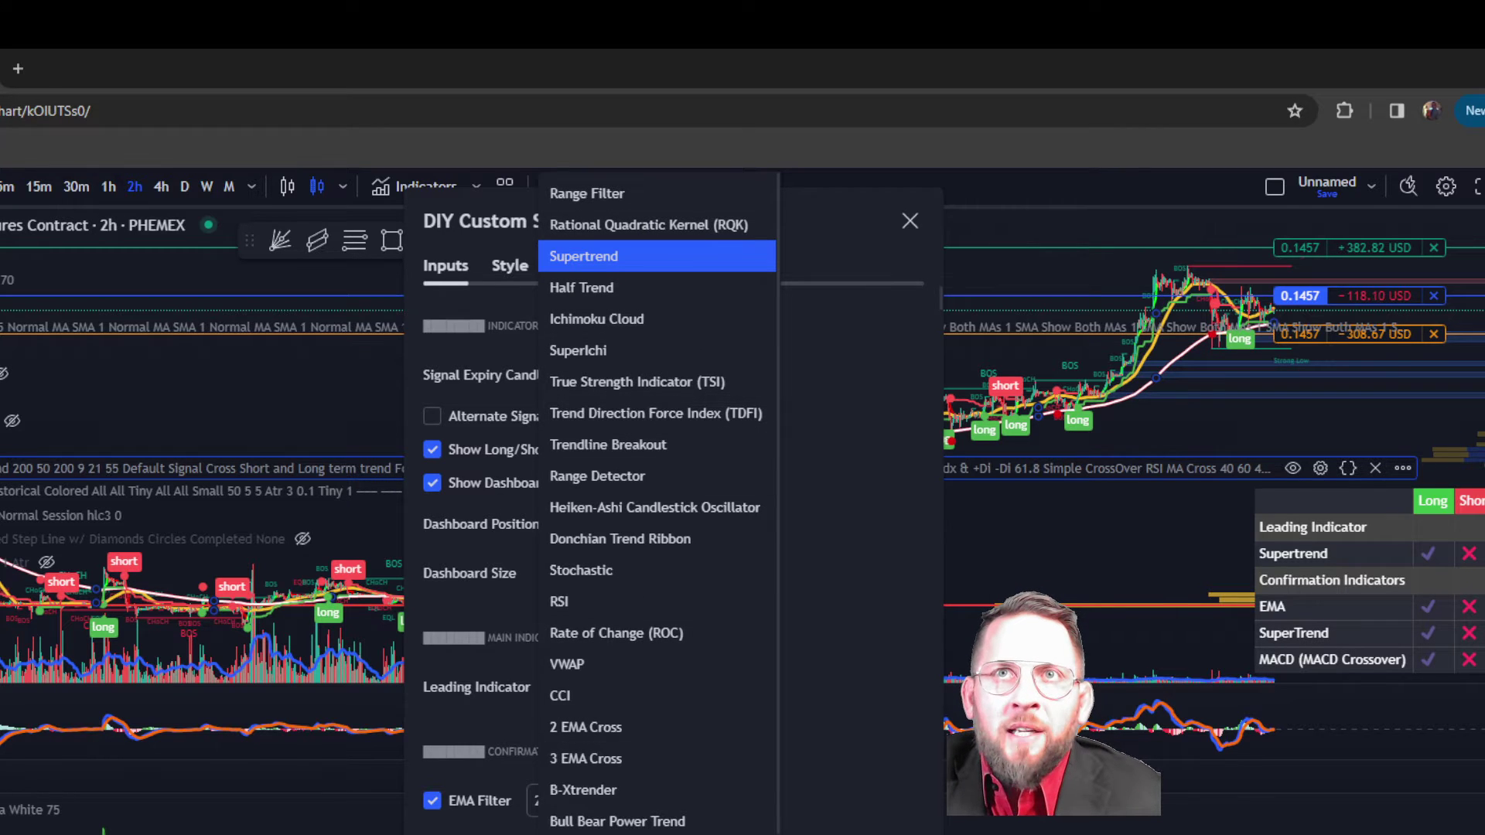
{"action": "left_click", "coordinate": [843, 731]}
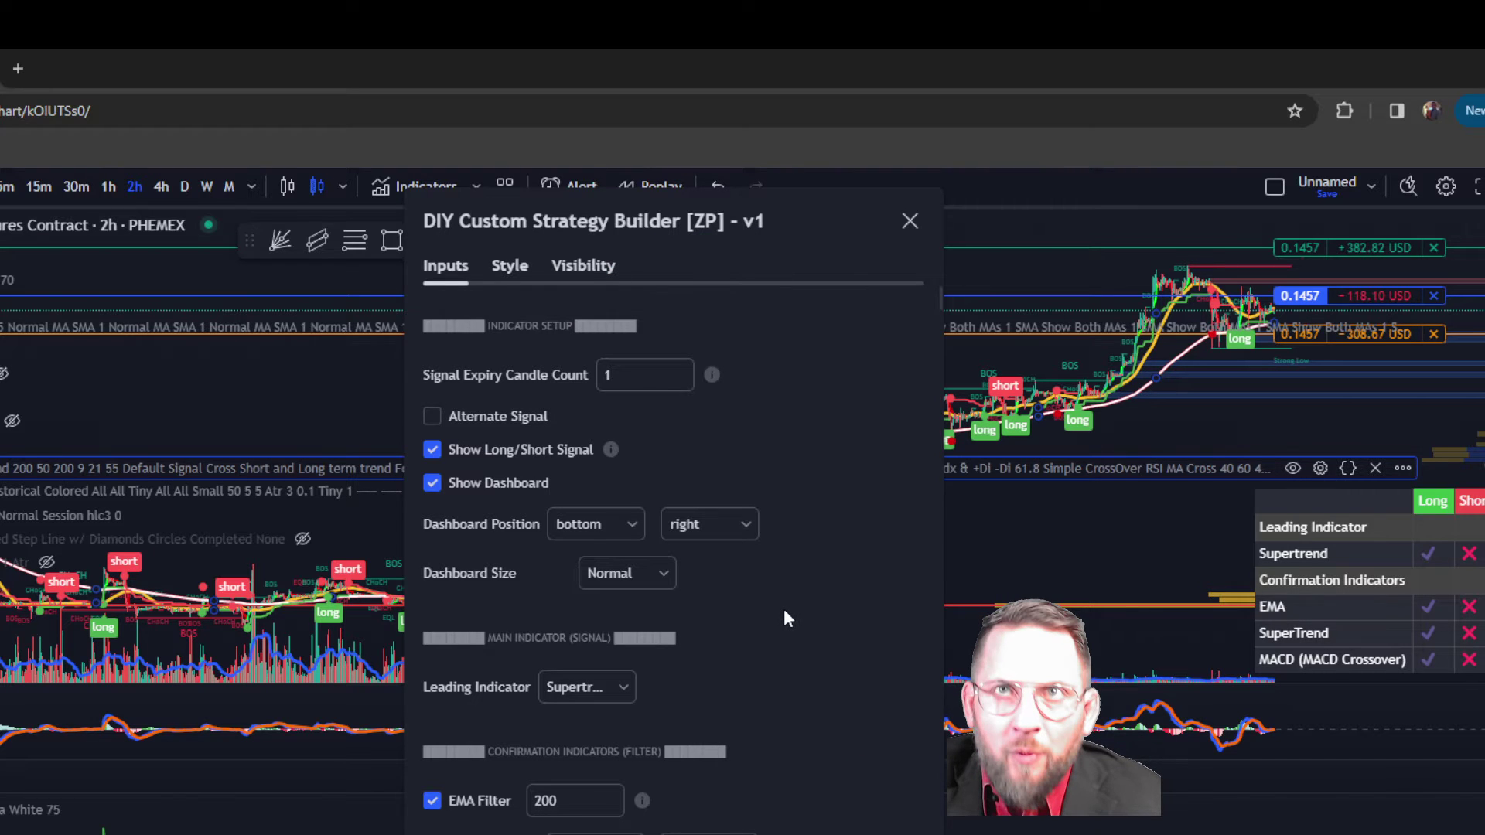
Step: Review the strategy's confirmation, MACD, 200 EMA and Traditional pivot input settings
{"action": "scroll", "coordinate": [785, 617], "scroll_direction": "down", "scroll_amount": 3}
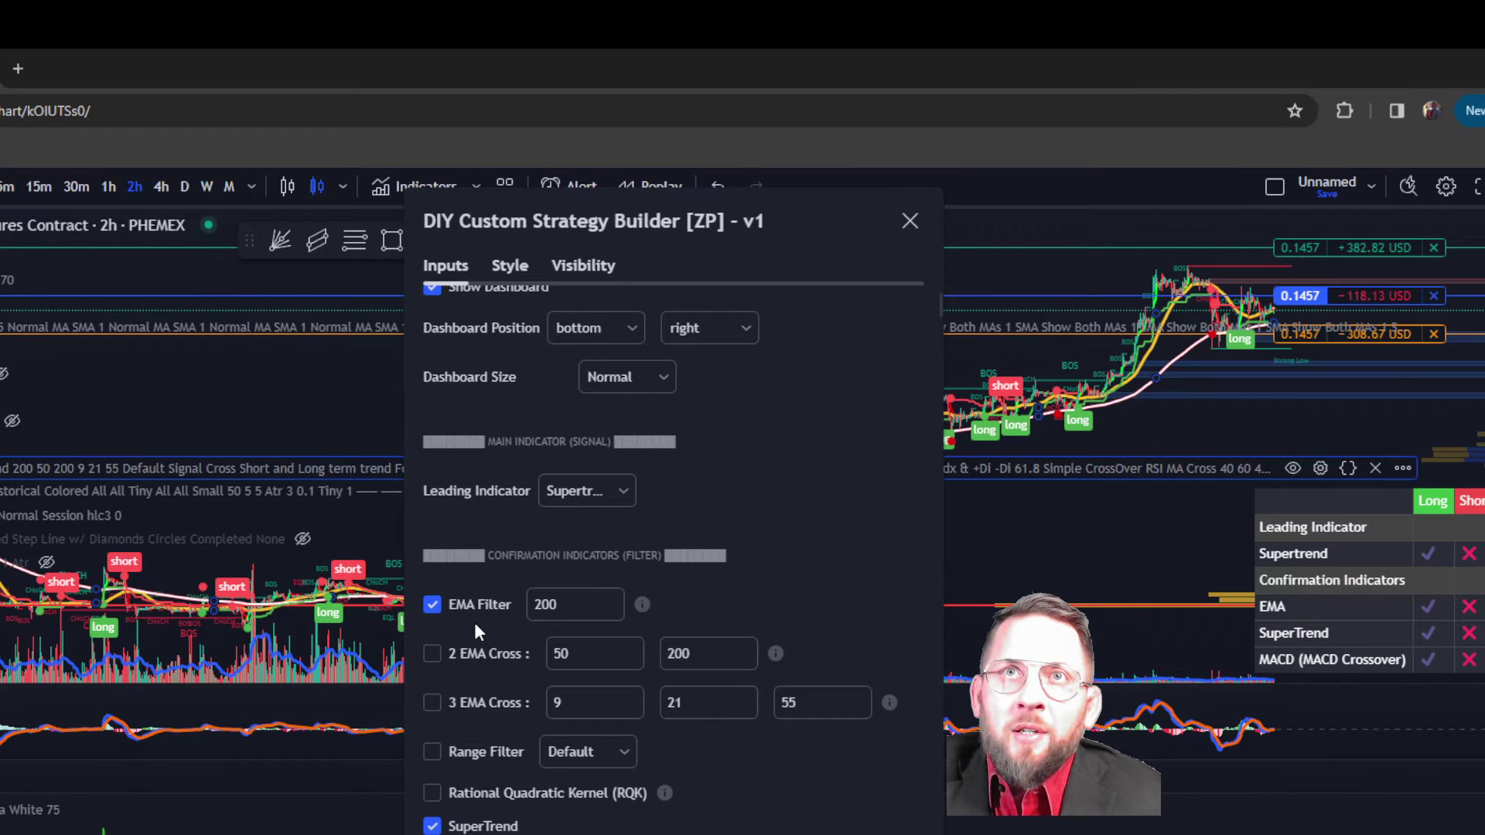
{"action": "scroll", "coordinate": [588, 610], "scroll_direction": "down", "scroll_amount": 3}
{"action": "scroll", "coordinate": [548, 606], "scroll_direction": "down", "scroll_amount": 14}
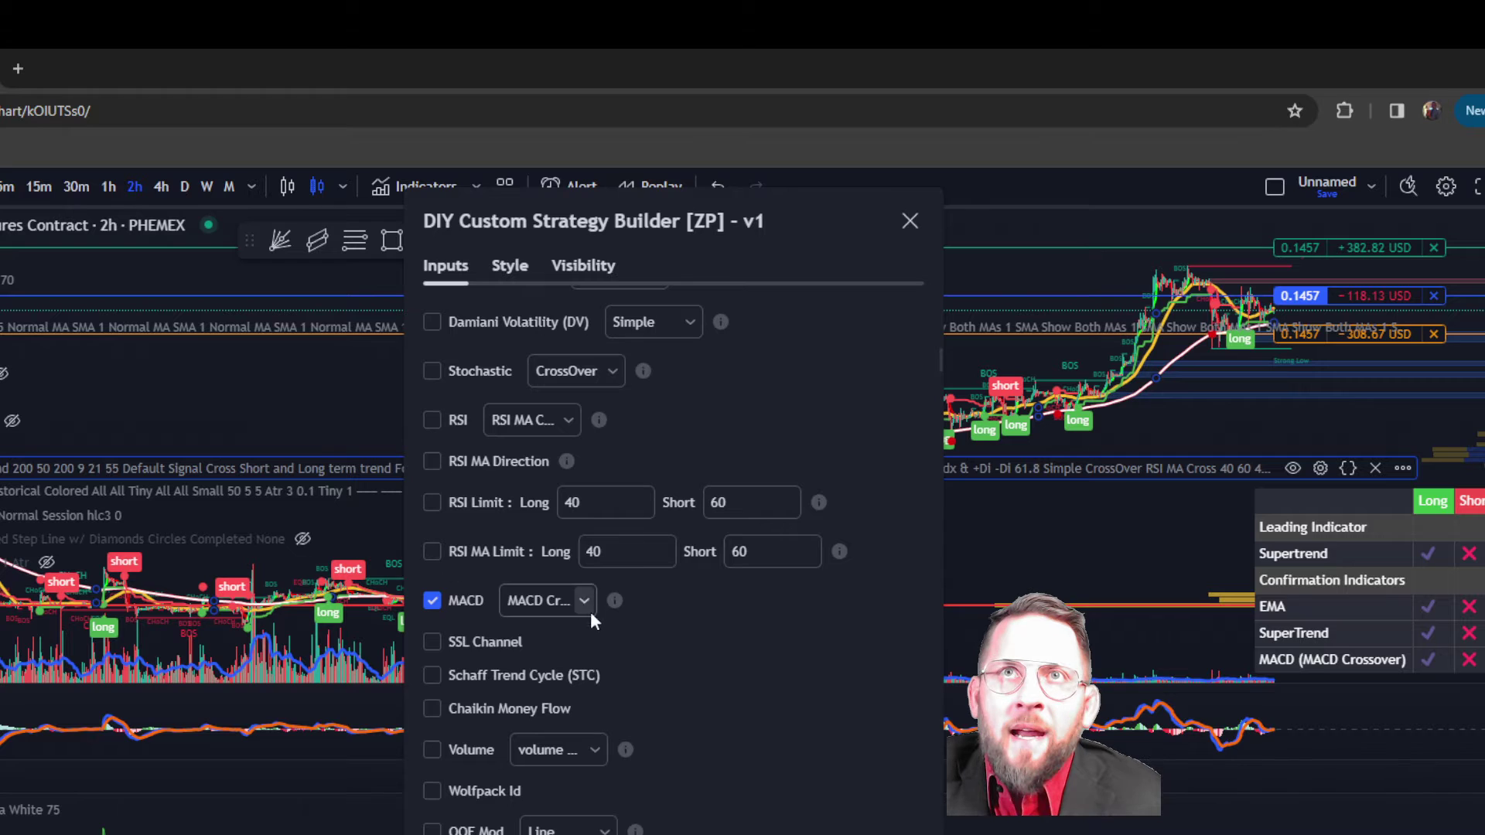
{"action": "scroll", "coordinate": [745, 818], "scroll_direction": "down", "scroll_amount": 4}
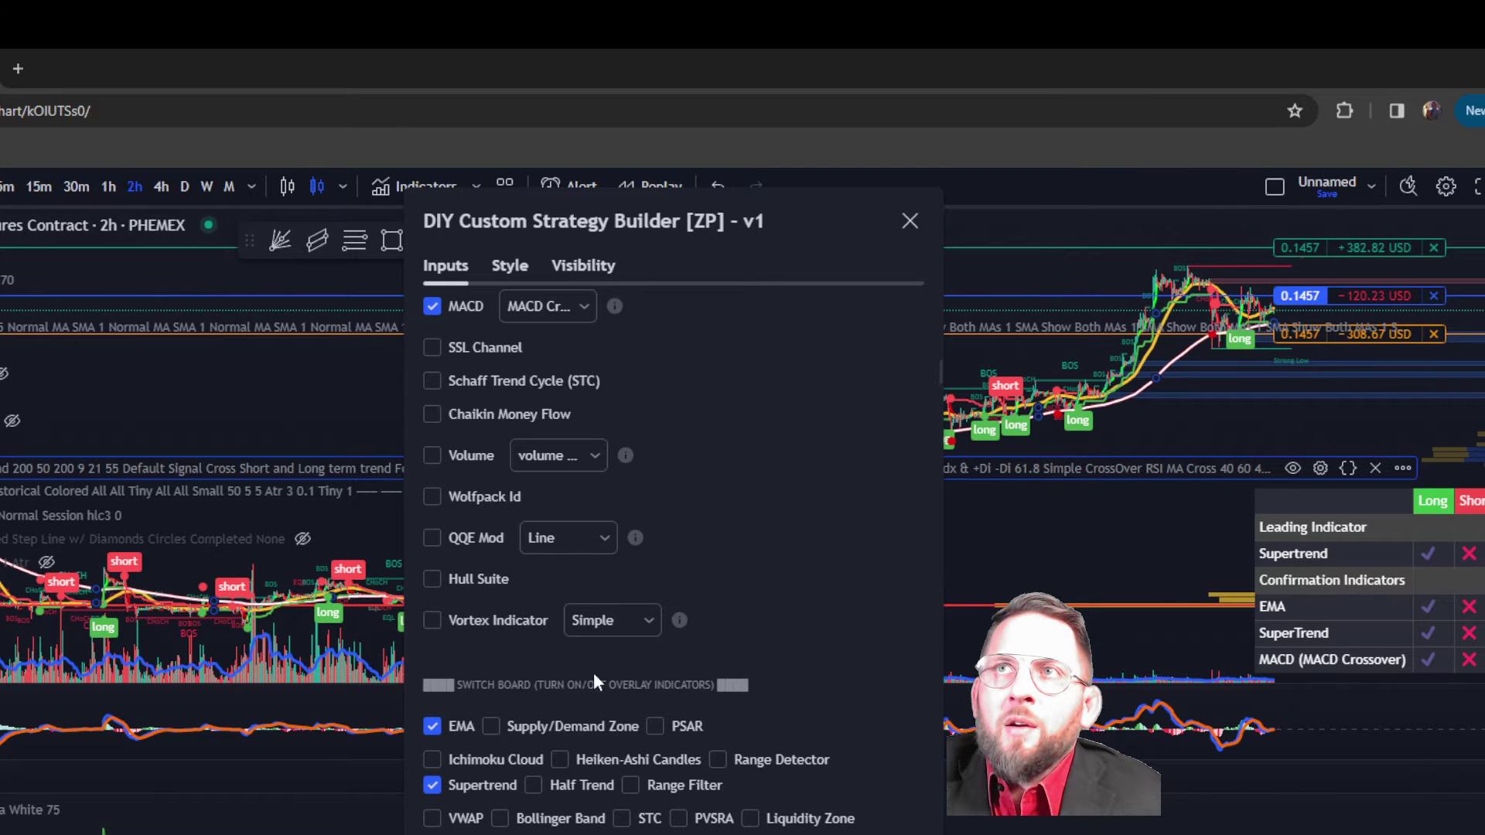
{"action": "scroll", "coordinate": [565, 783], "scroll_direction": "down", "scroll_amount": 1}
{"action": "scroll", "coordinate": [565, 783], "scroll_direction": "down", "scroll_amount": 8}
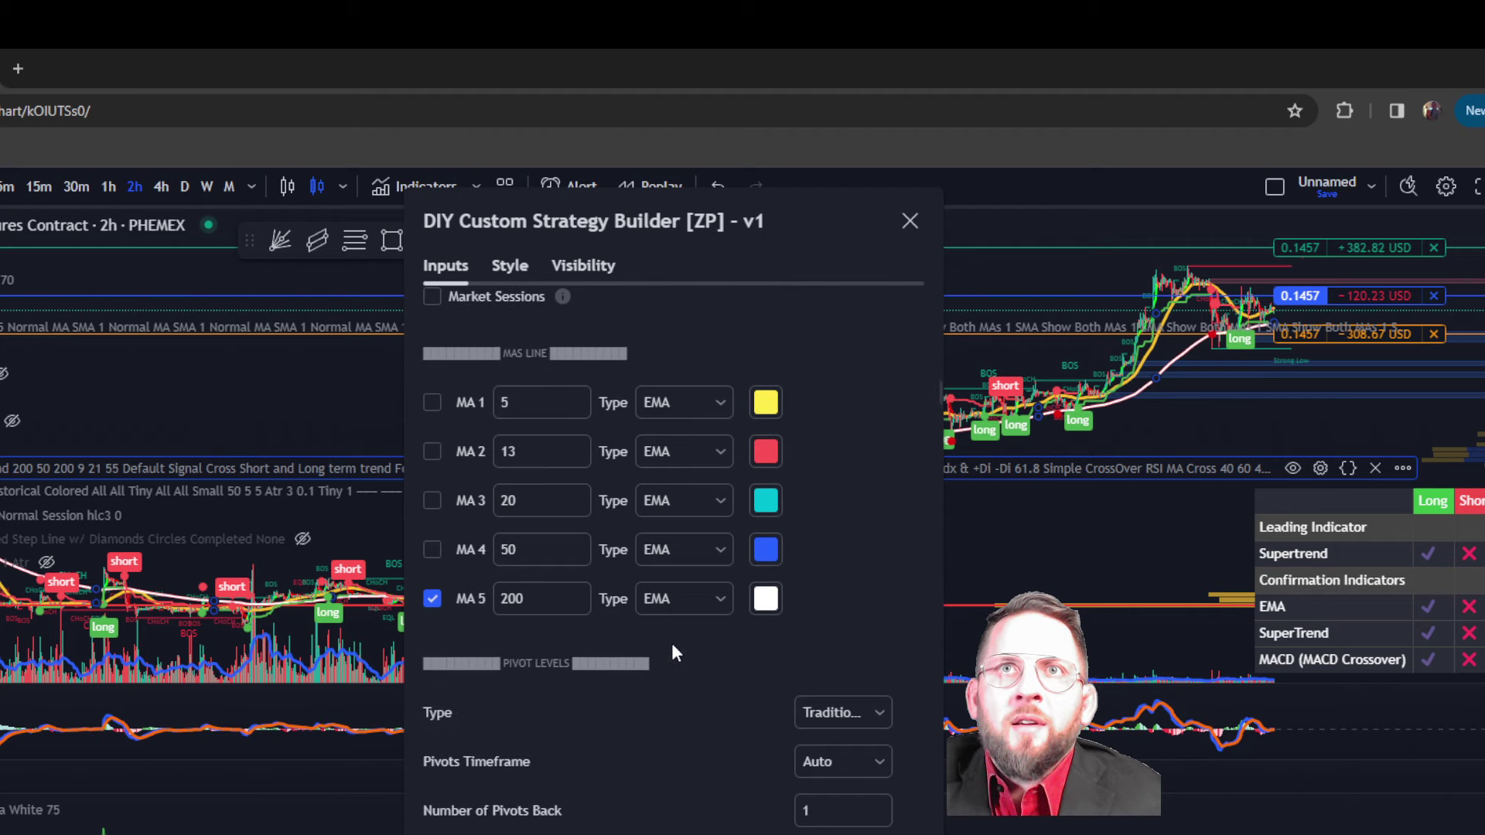
{"action": "scroll", "coordinate": [696, 796], "scroll_direction": "down", "scroll_amount": 8}
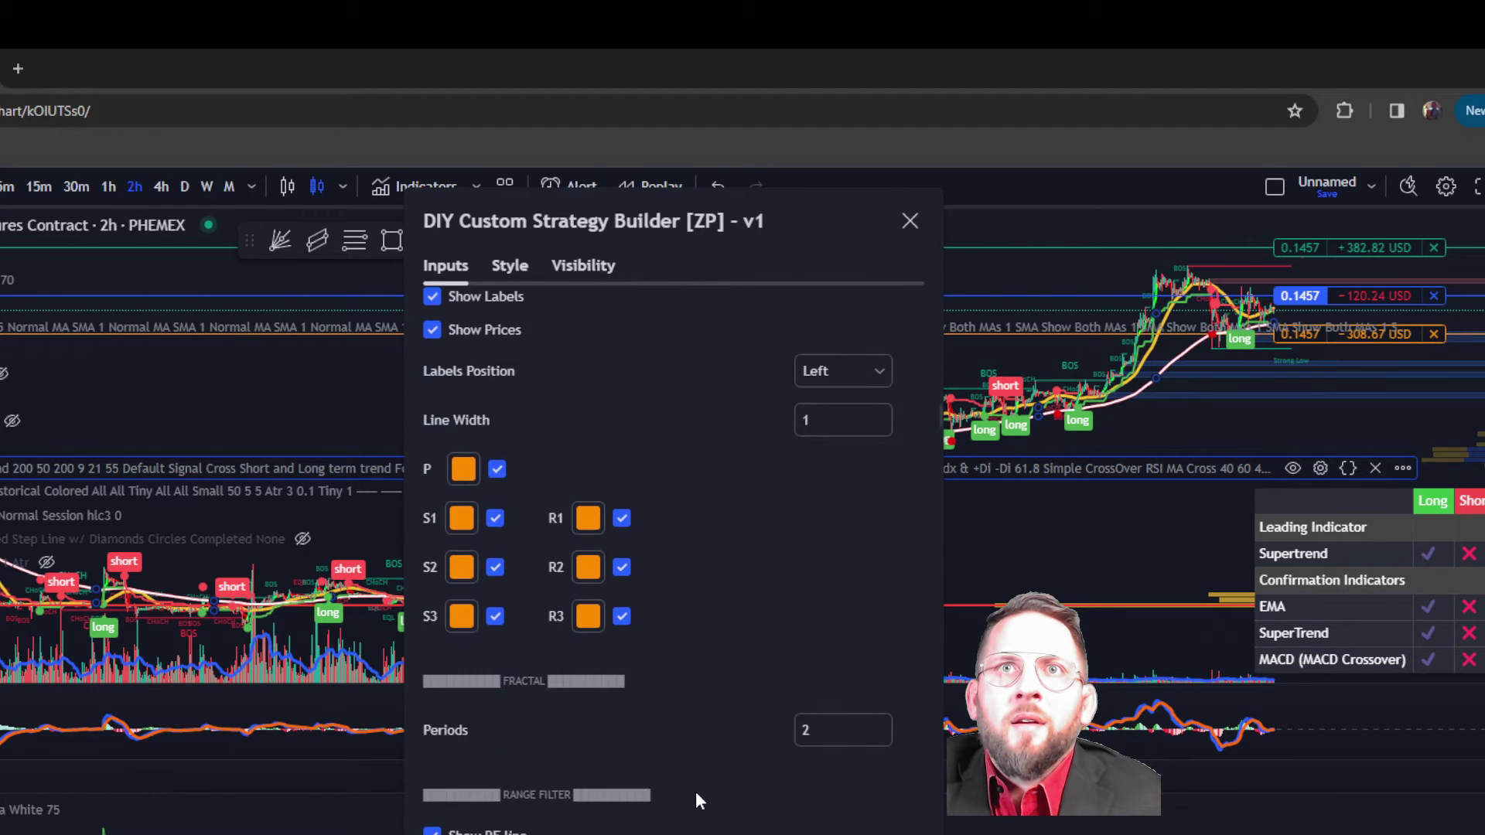
{"action": "scroll", "coordinate": [696, 800], "scroll_direction": "down", "scroll_amount": 10}
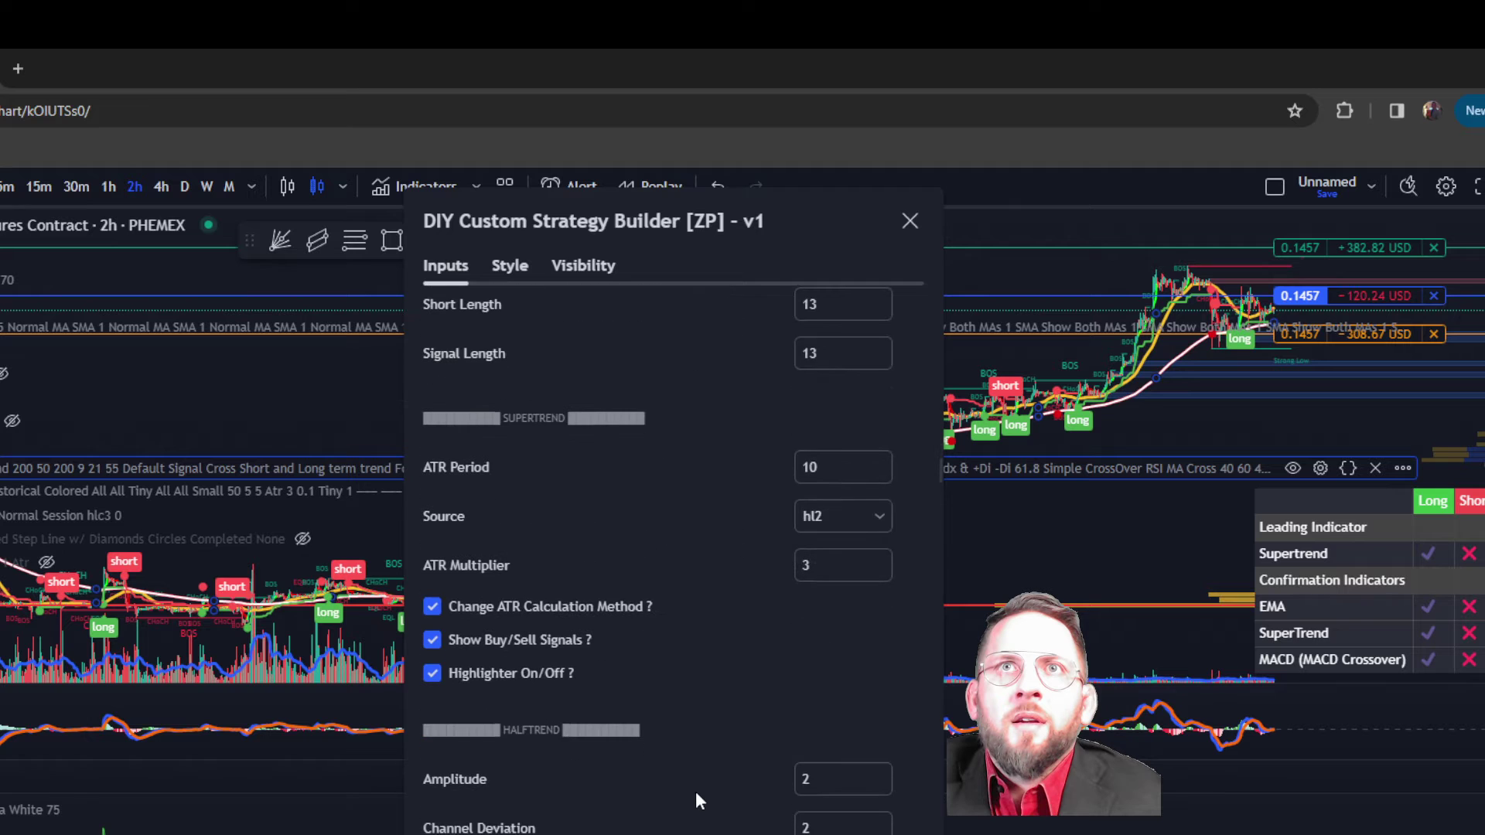
{"action": "scroll", "coordinate": [698, 799], "scroll_direction": "down", "scroll_amount": 10}
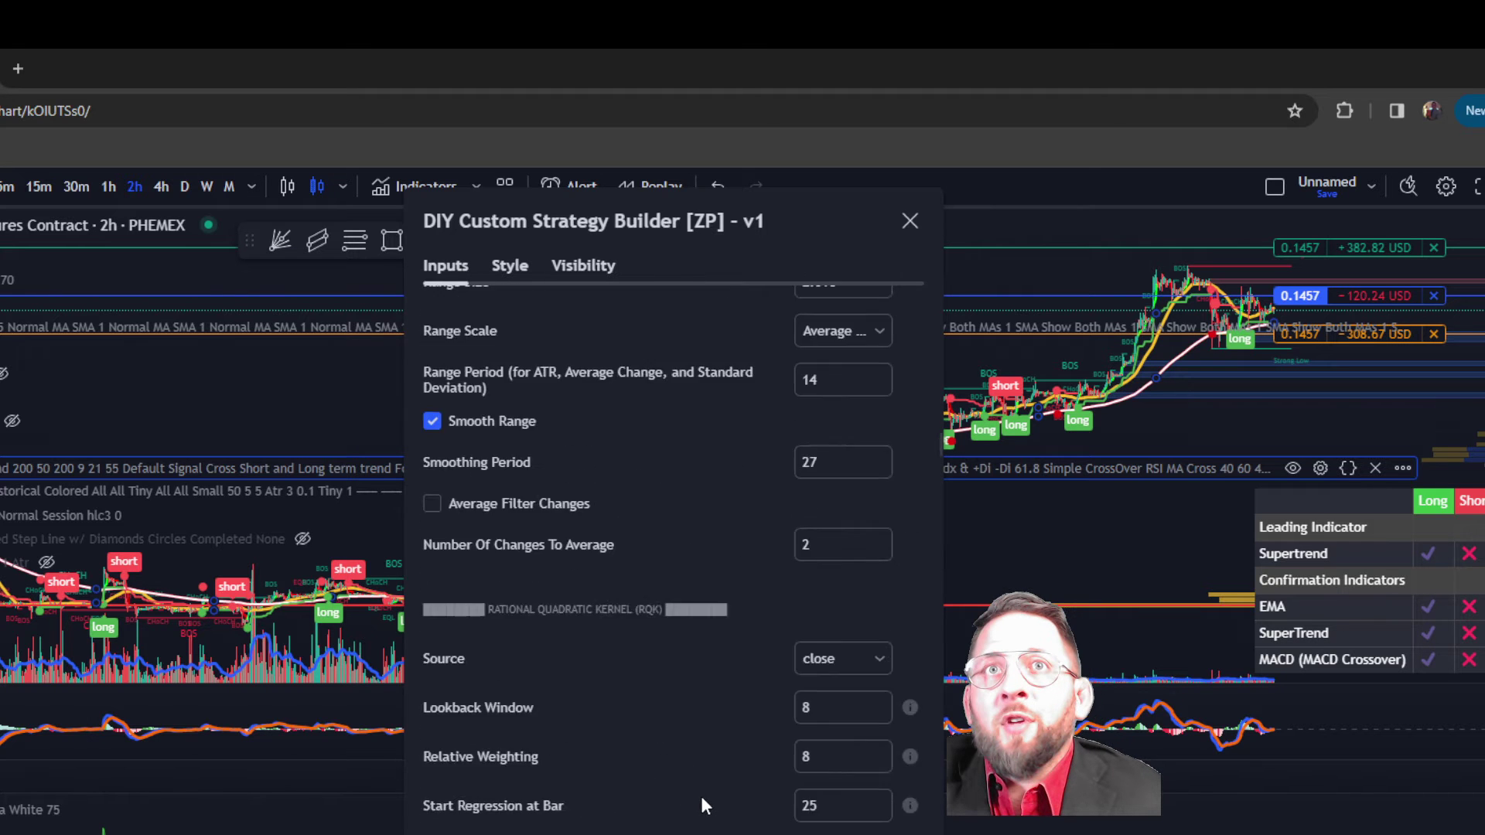
{"action": "scroll", "coordinate": [703, 805], "scroll_direction": "up", "scroll_amount": 20}
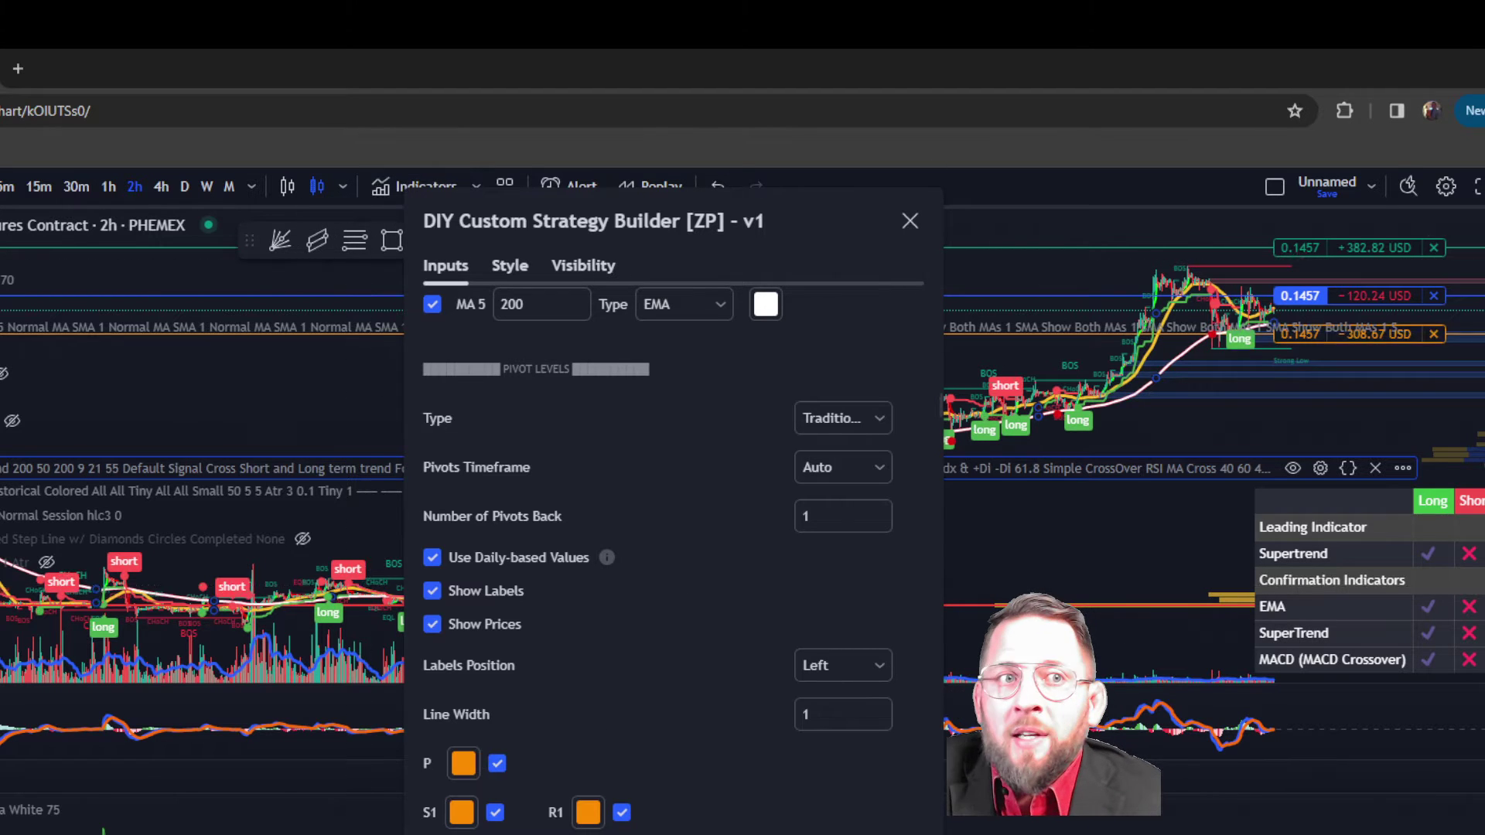
{"action": "key", "text": "Escape"}
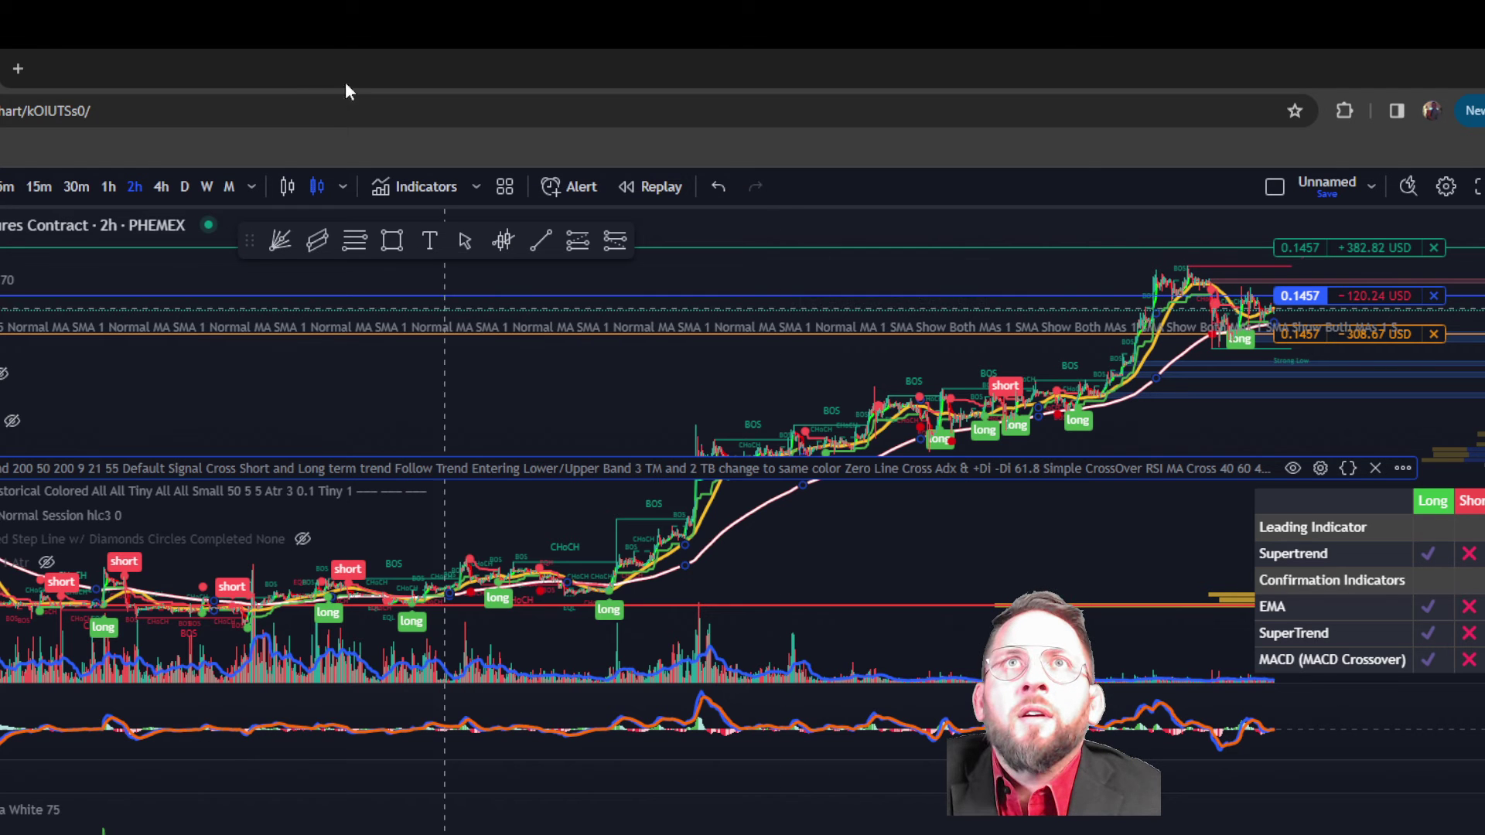
{"action": "left_click", "coordinate": [411, 192]}
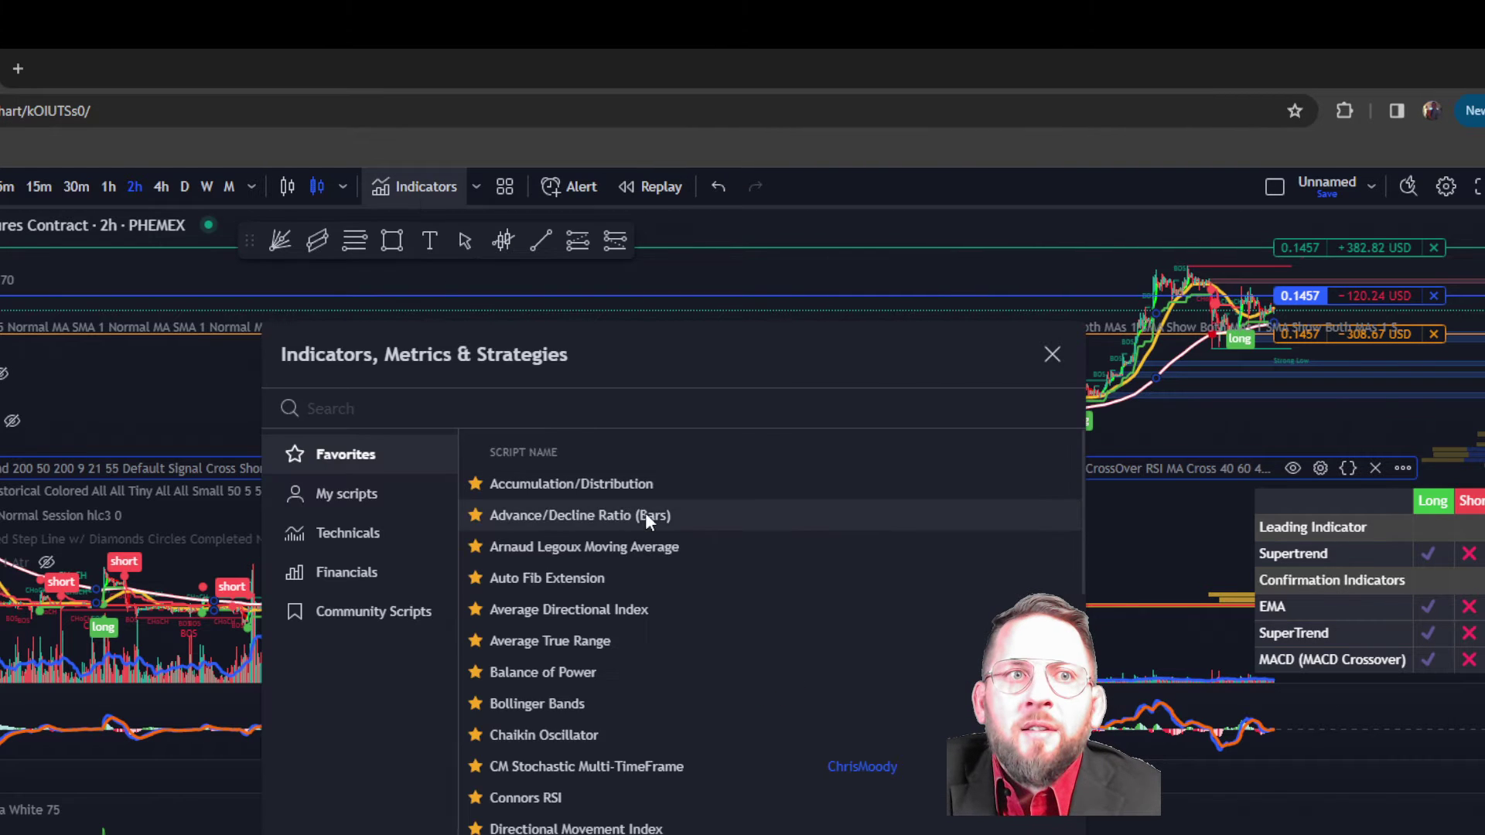
{"action": "scroll", "coordinate": [650, 512], "scroll_direction": "down", "scroll_amount": 10}
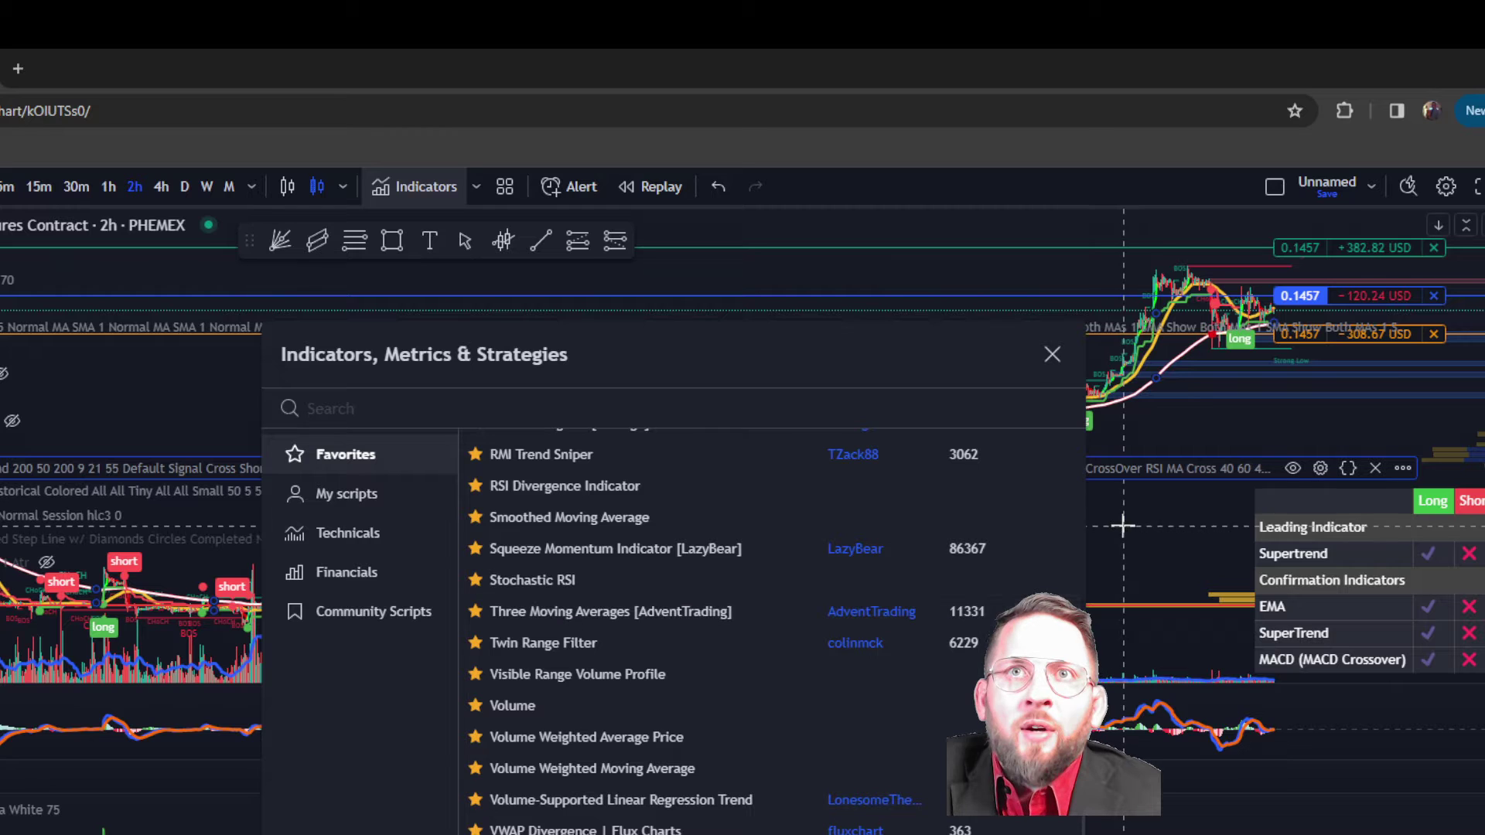
{"action": "scroll", "coordinate": [531, 758], "scroll_direction": "up", "scroll_amount": 3}
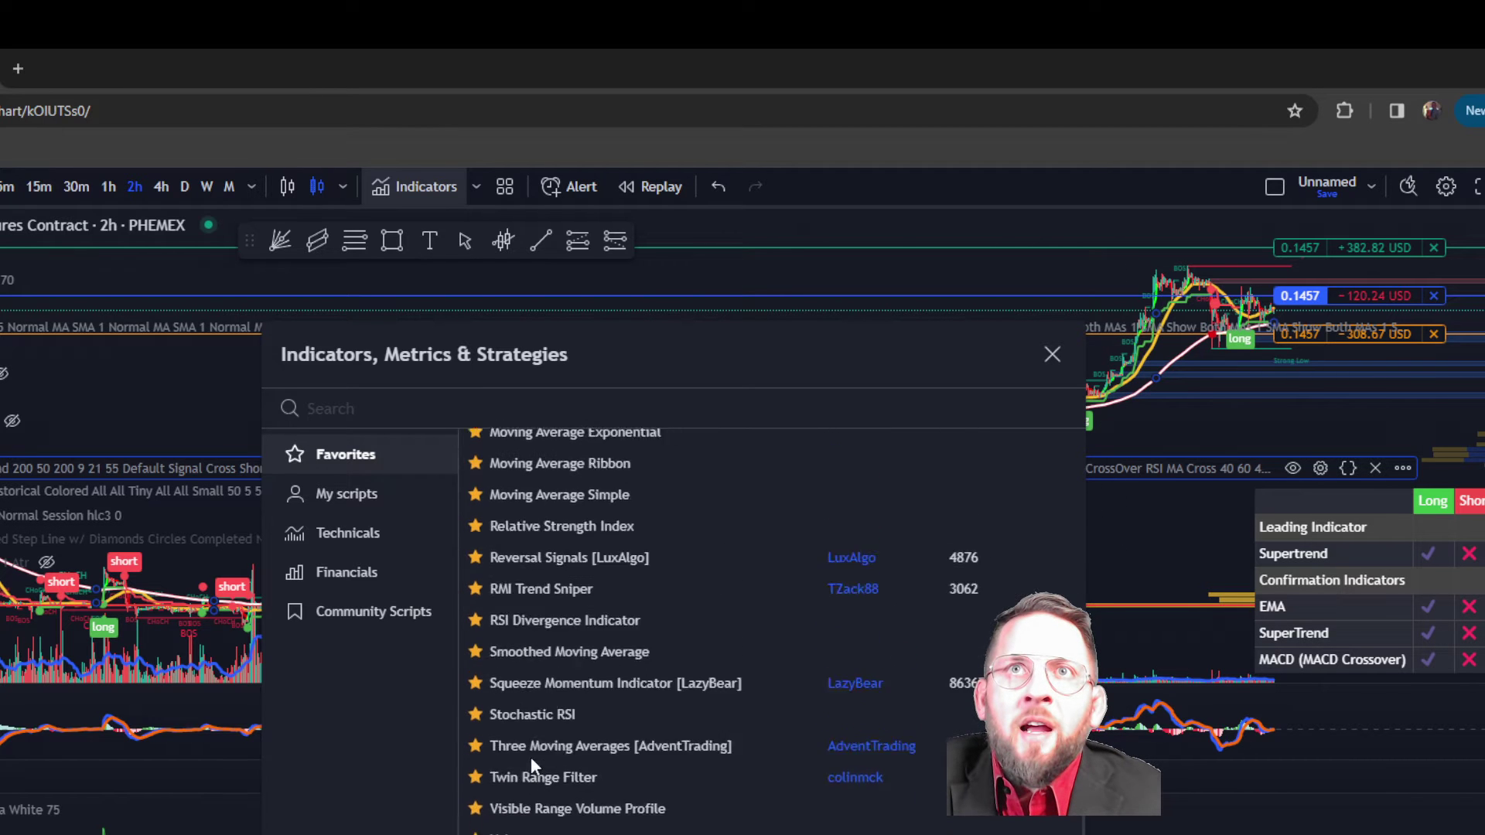
{"action": "scroll", "coordinate": [531, 758], "scroll_direction": "up", "scroll_amount": 6}
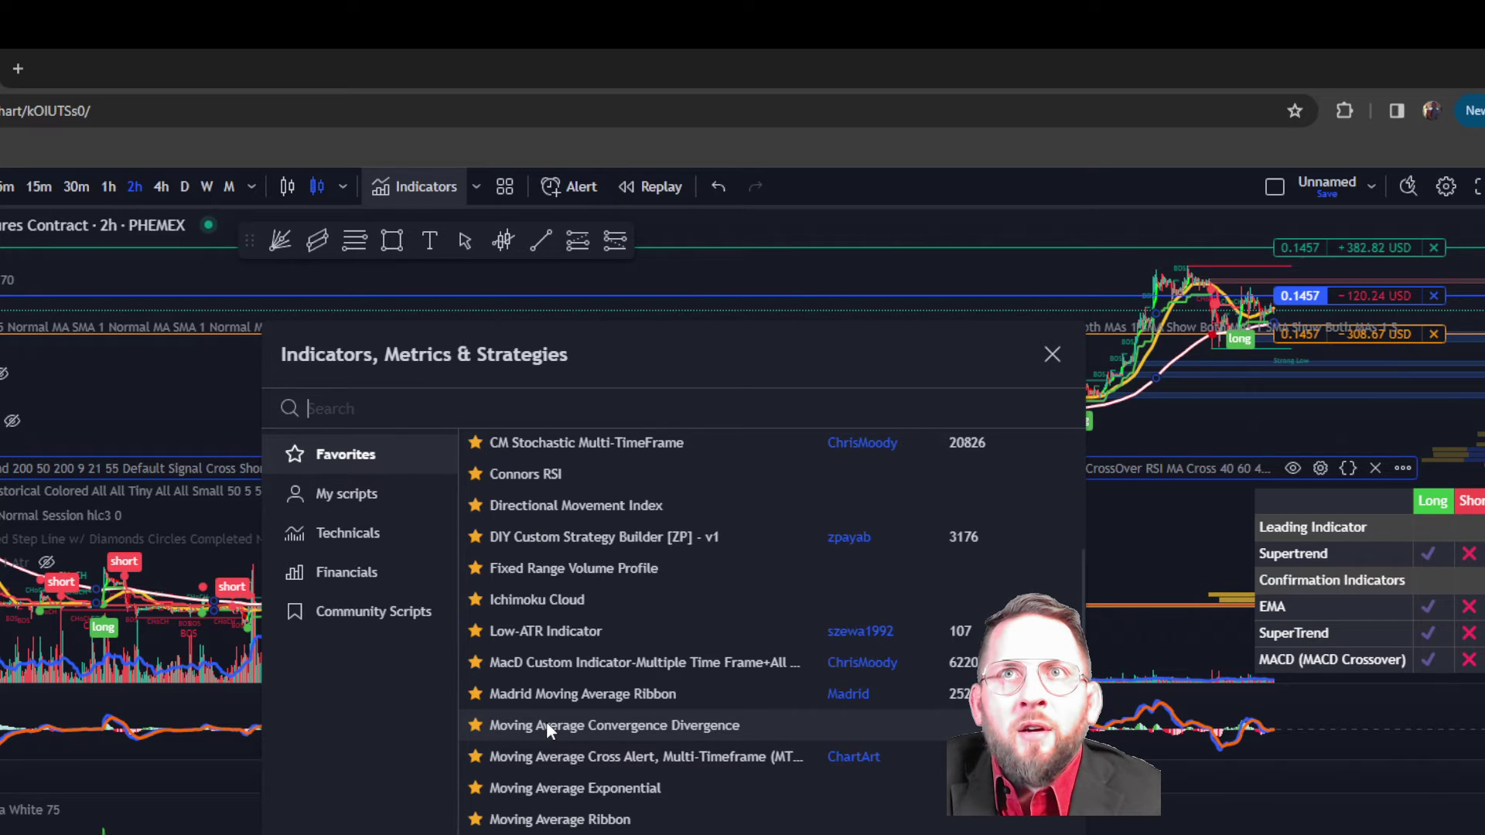
Step: Close the indicators library without adding any indicator
{"action": "key", "text": "Escape"}
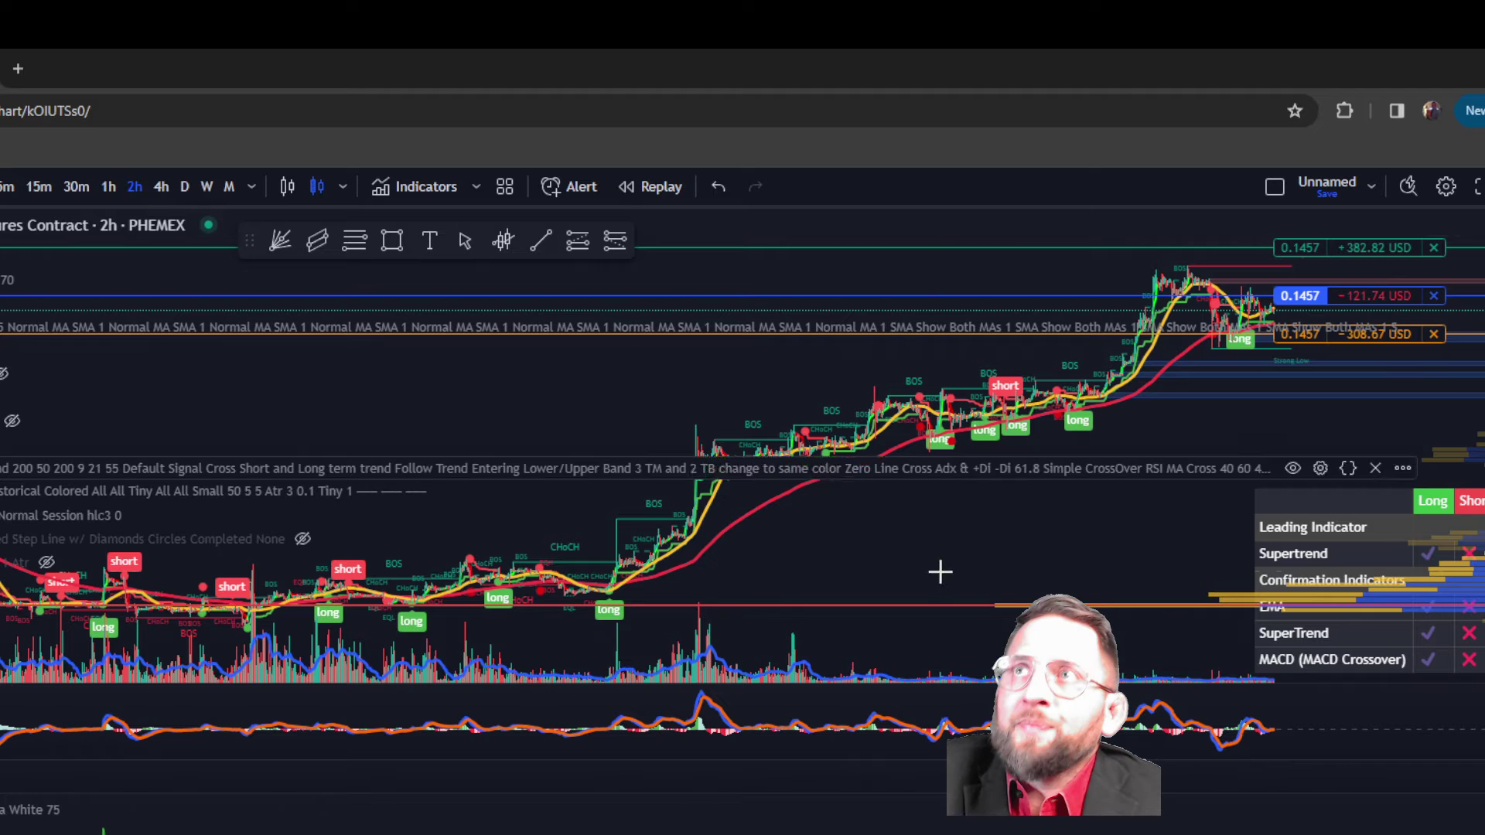
Step: Start a BTCUSDT.P alert at the 30949.0 price, keeping Crossing as the condition
{"action": "right_click", "coordinate": [837, 510]}
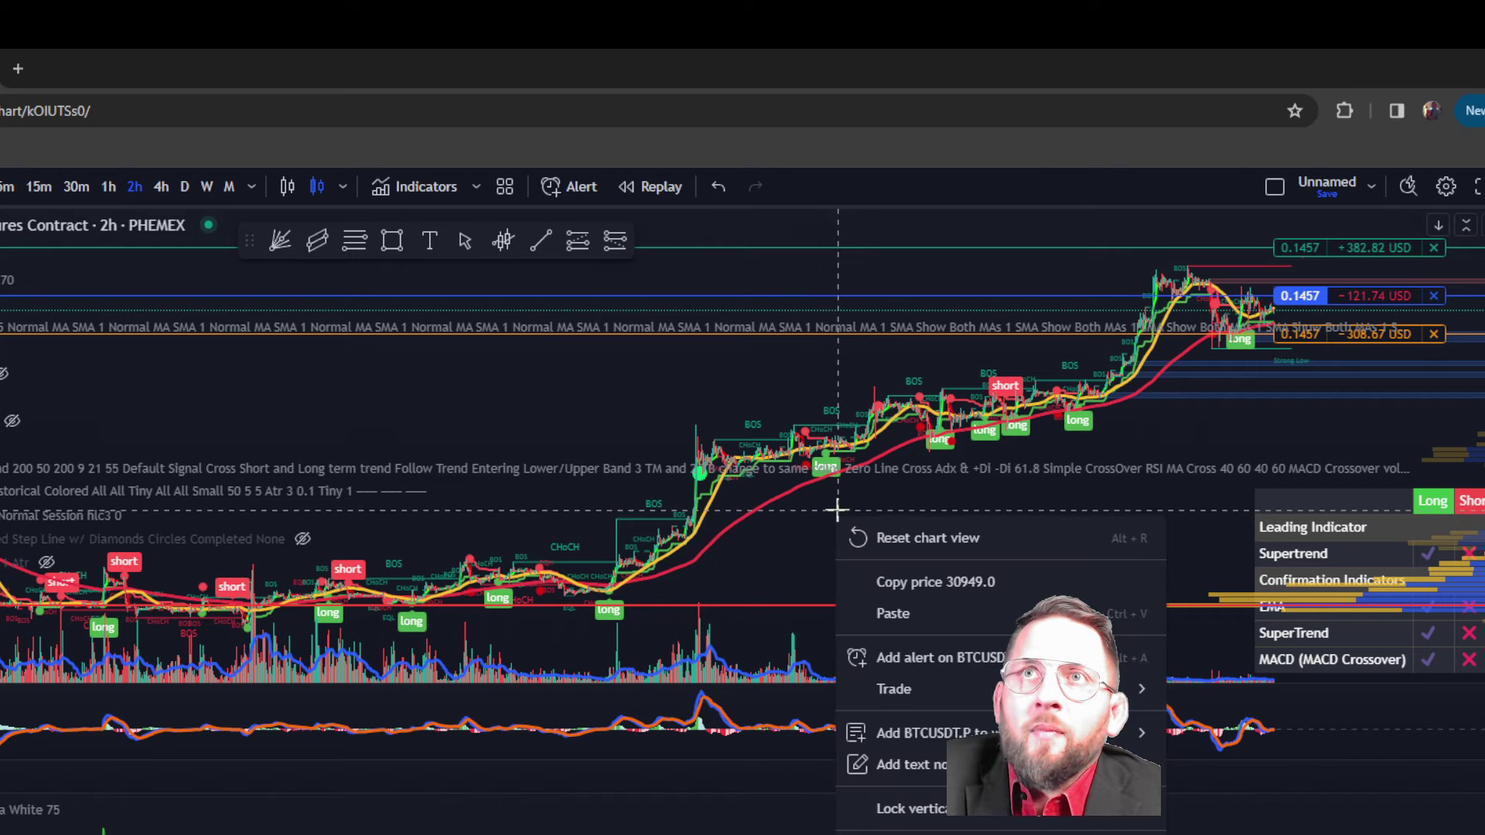
{"action": "mouse_move", "coordinate": [929, 687]}
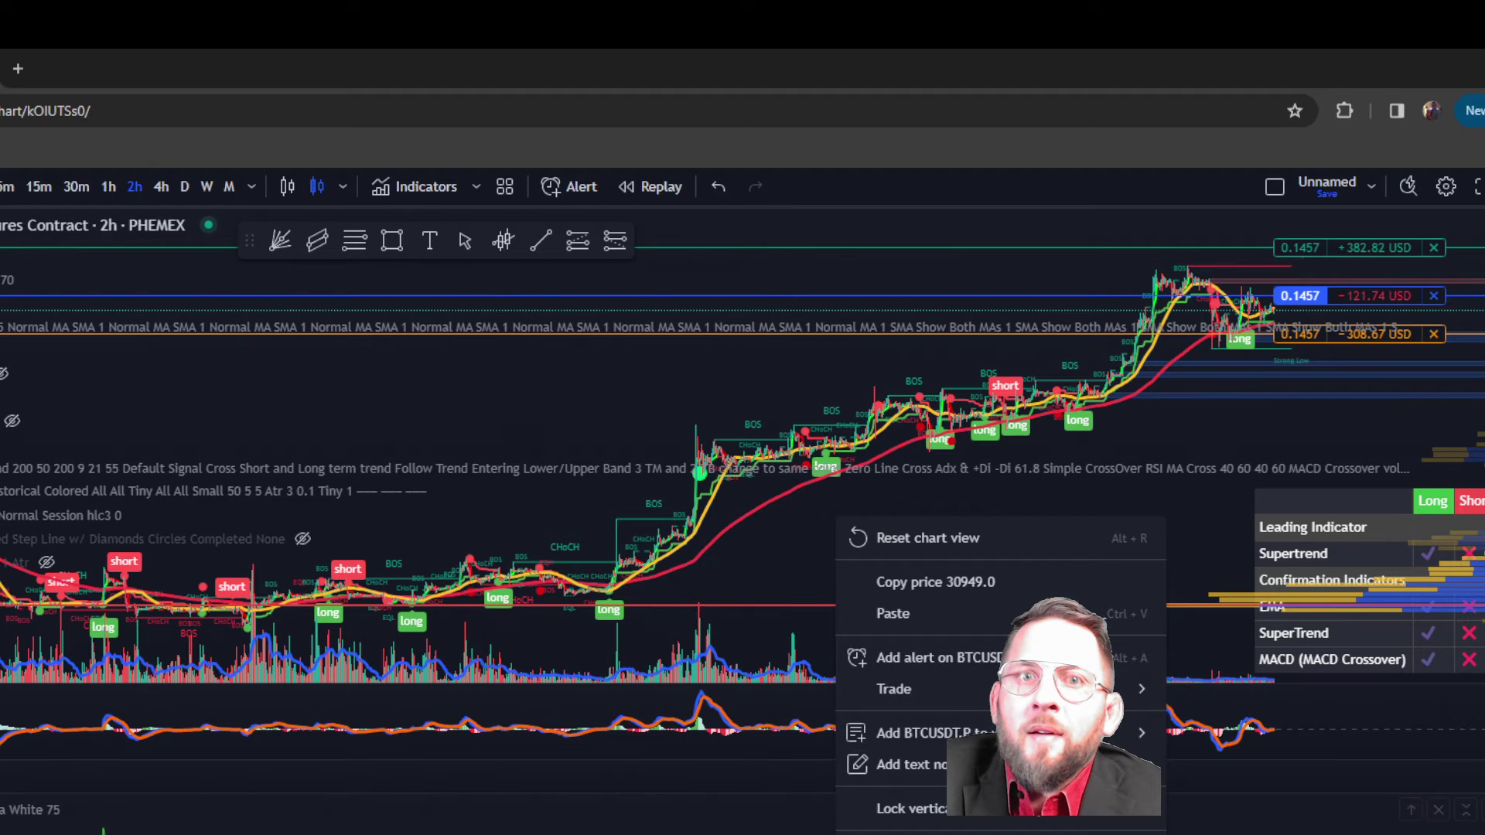
{"action": "left_click", "coordinate": [918, 657]}
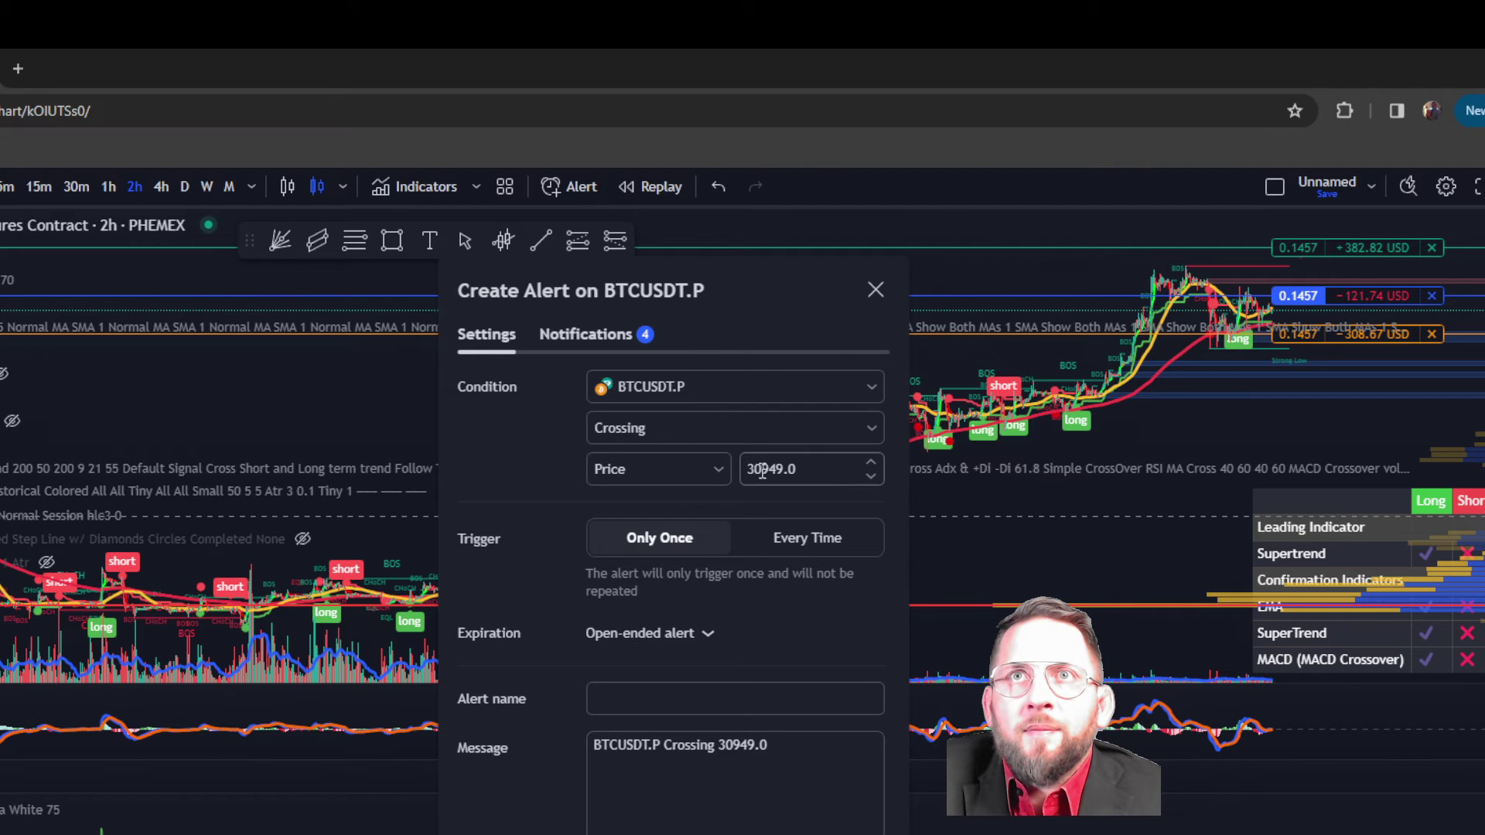
{"action": "left_click", "coordinate": [871, 427]}
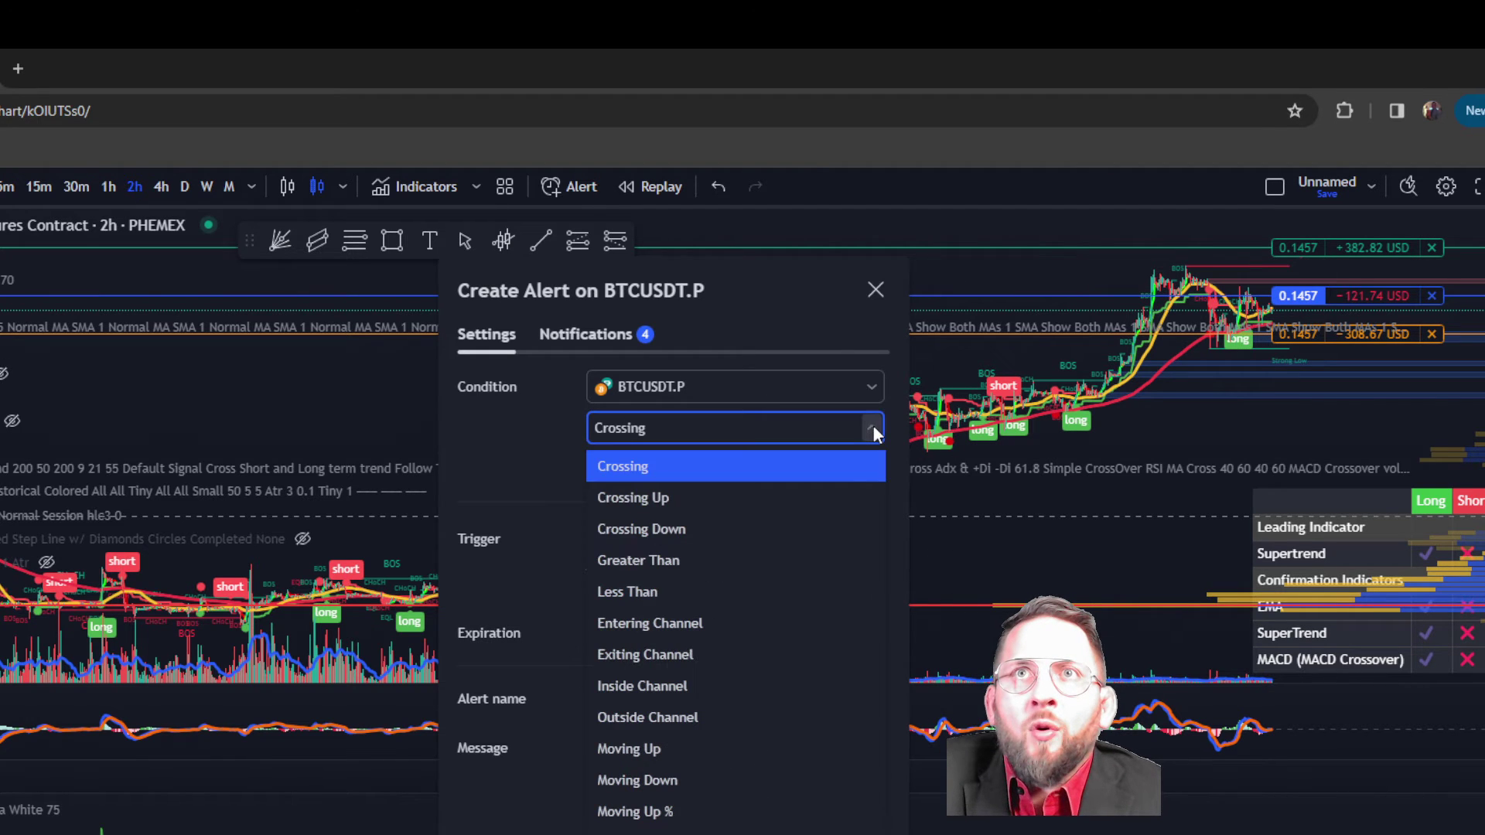
{"action": "left_click", "coordinate": [639, 458]}
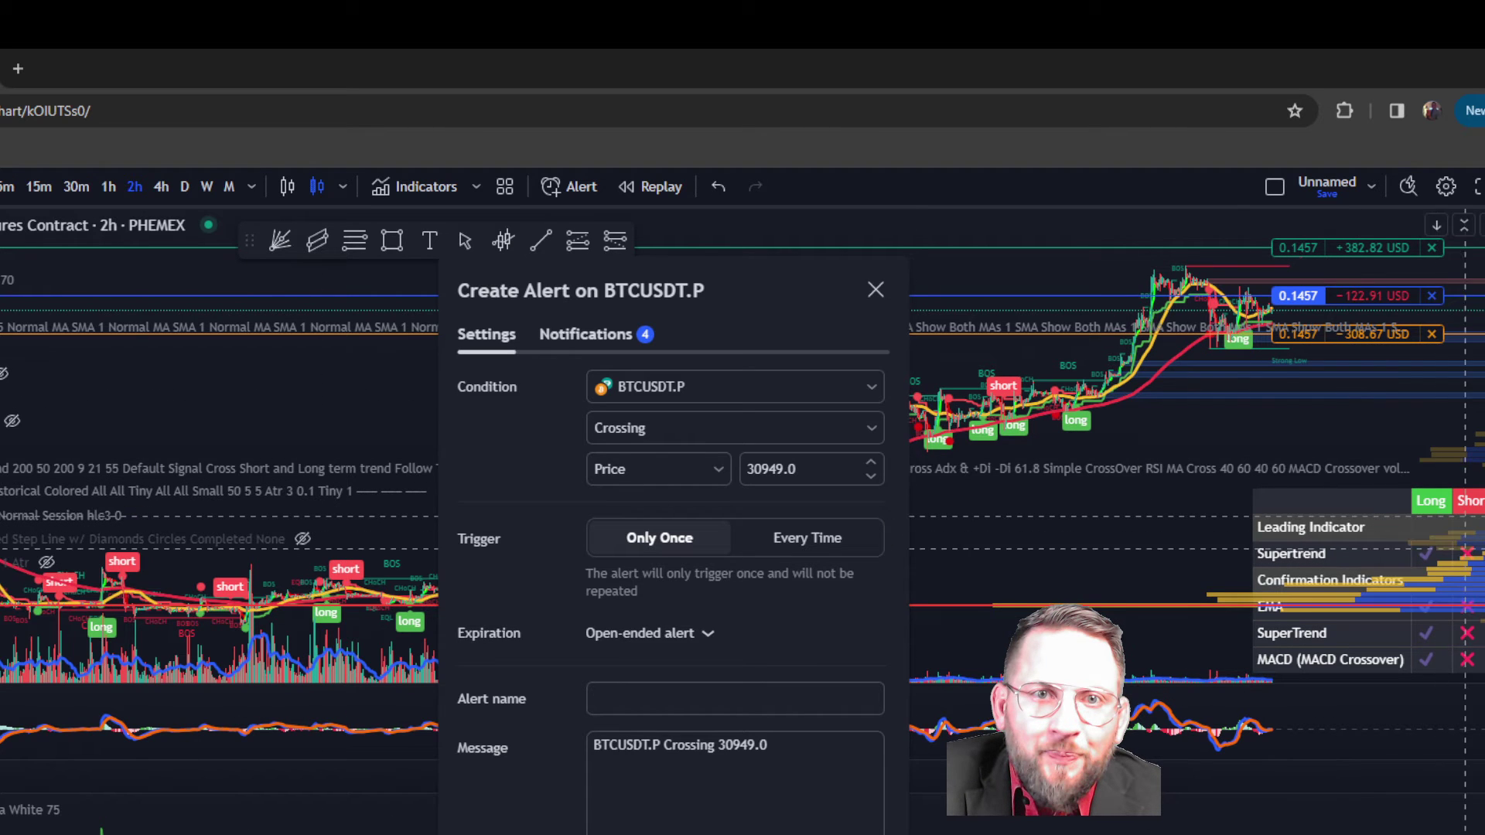
{"action": "scroll", "coordinate": [957, 542], "scroll_direction": "up", "scroll_amount": 2}
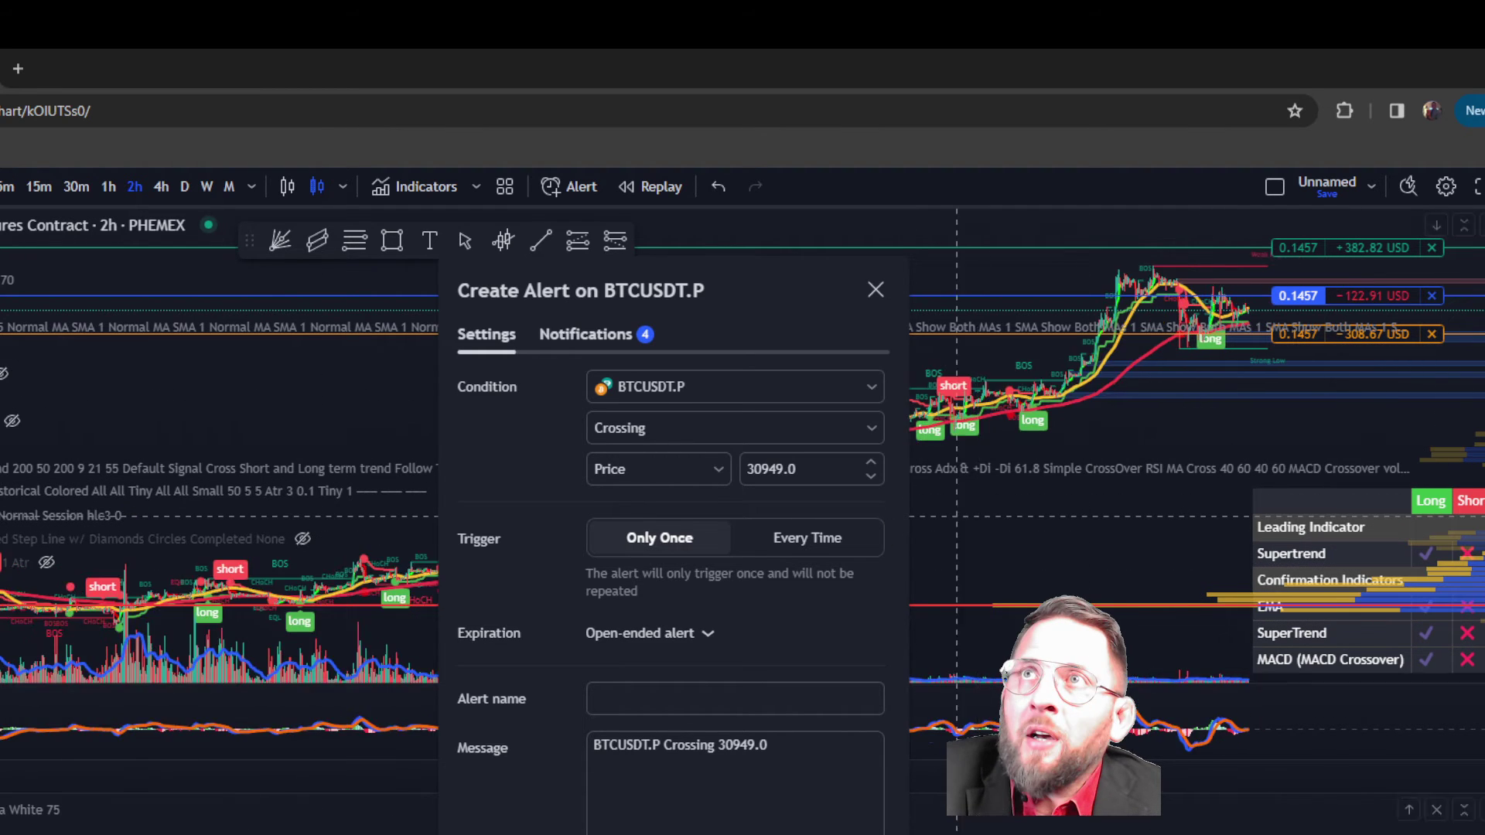
Step: Discard the alert setup and collapse the indicator legend to reveal the candles
{"action": "left_click", "coordinate": [874, 292]}
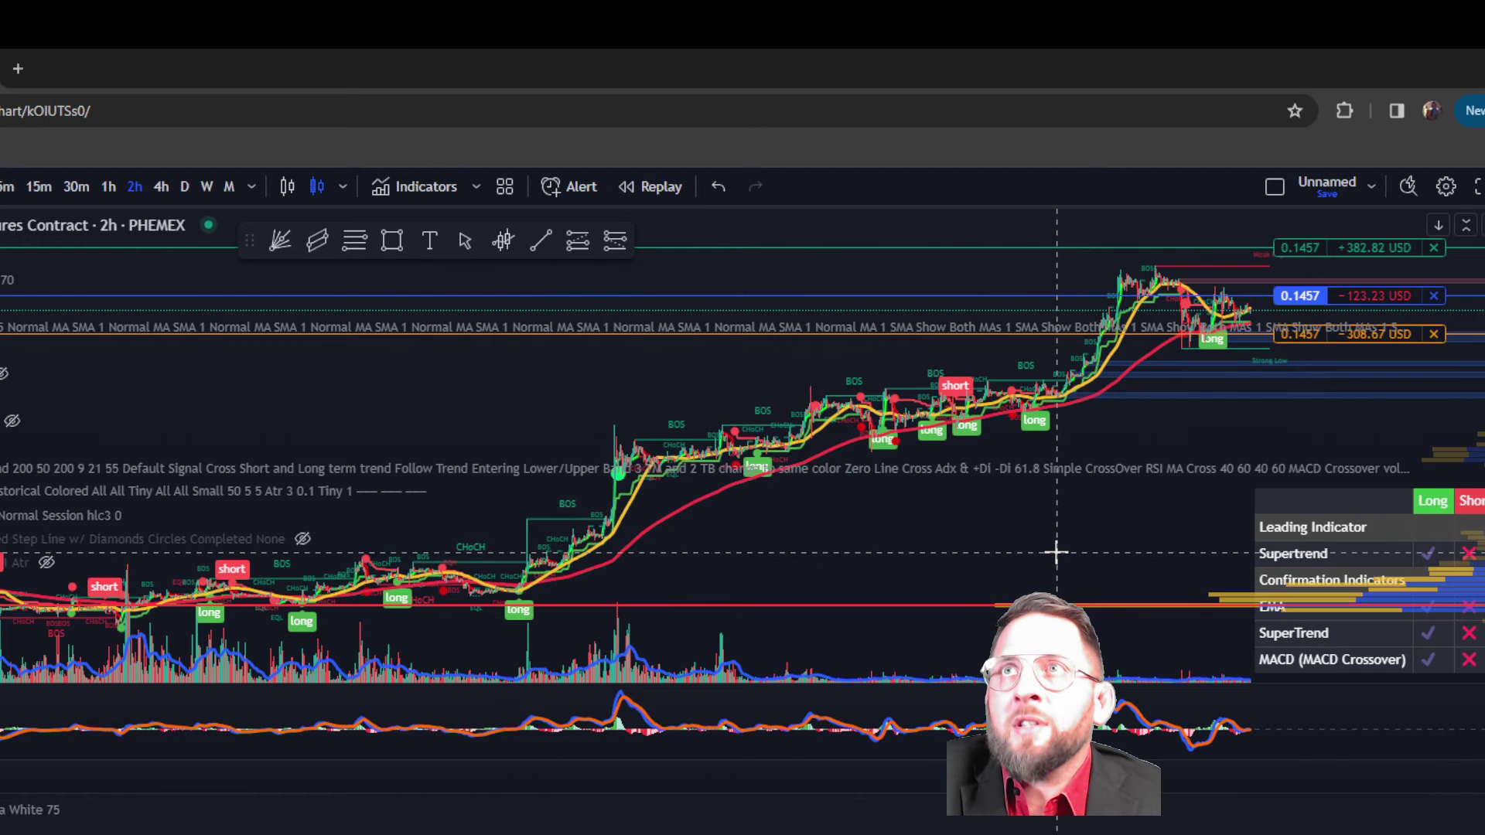
{"action": "scroll", "coordinate": [1056, 552], "scroll_direction": "up", "scroll_amount": 2}
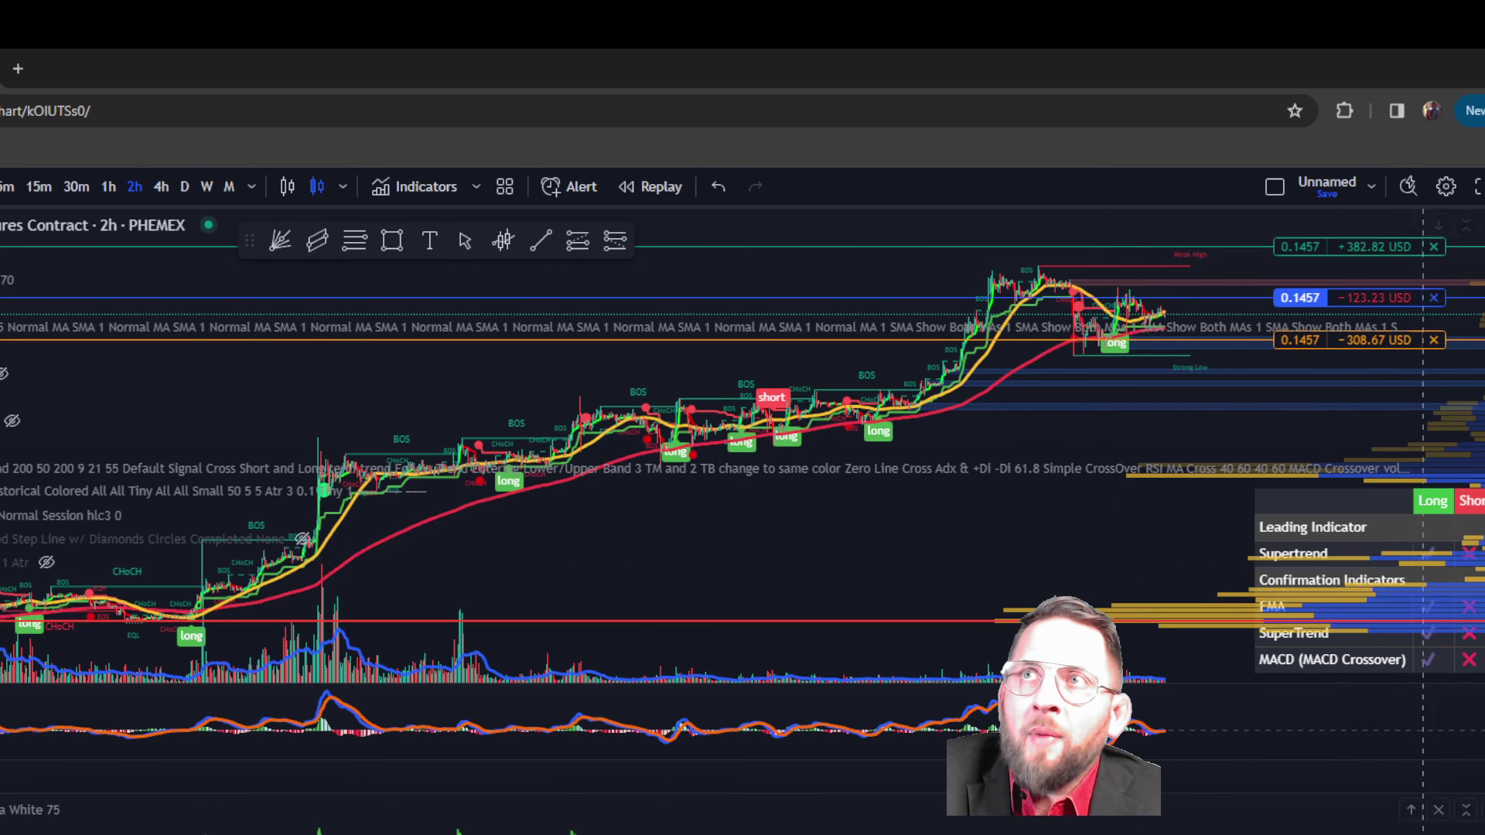
{"action": "scroll", "coordinate": [1162, 729], "scroll_direction": "up", "scroll_amount": 4}
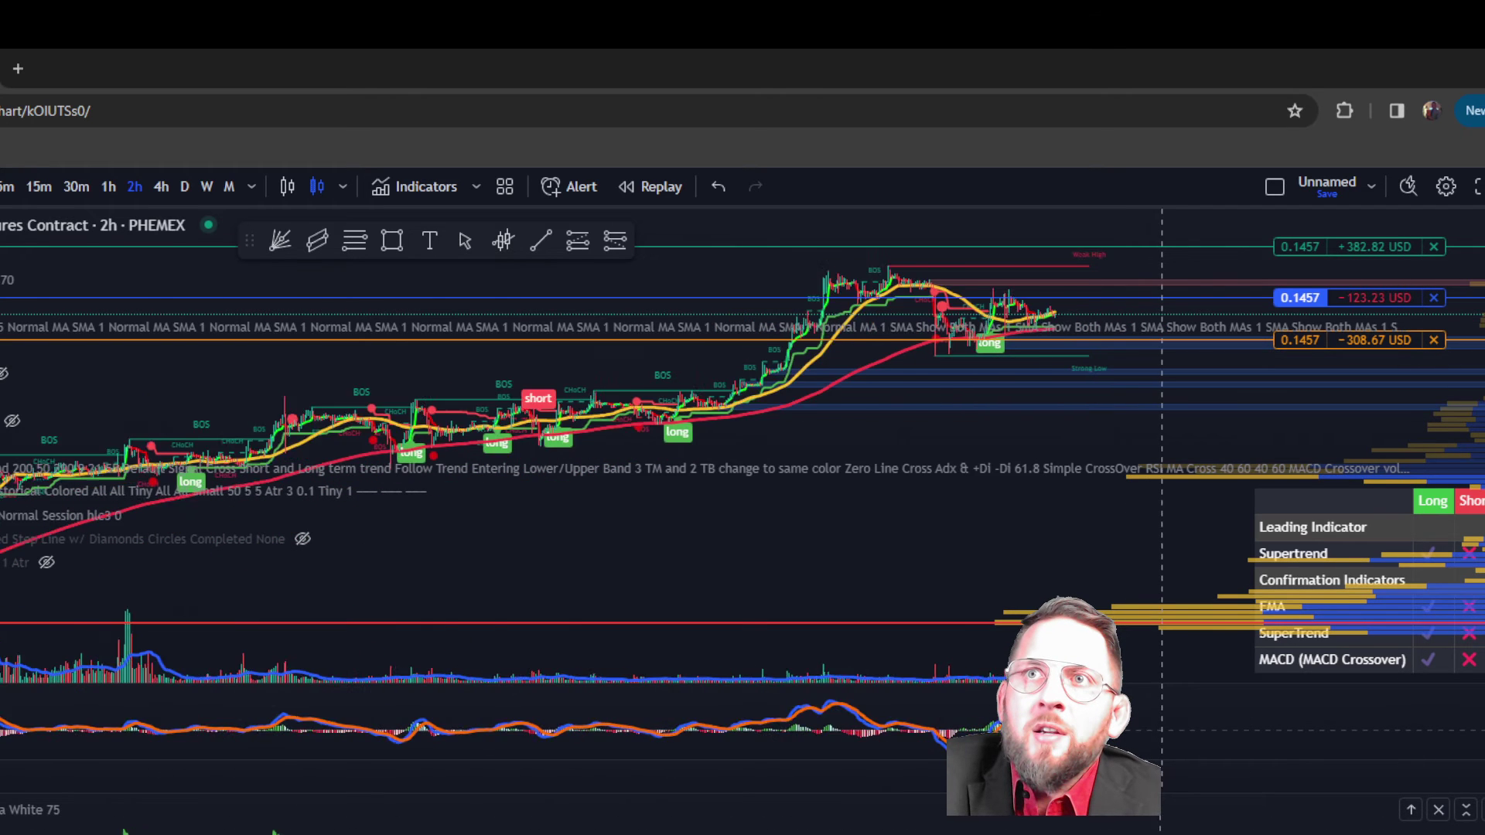
{"action": "scroll", "coordinate": [1162, 730], "scroll_direction": "down", "scroll_amount": 2}
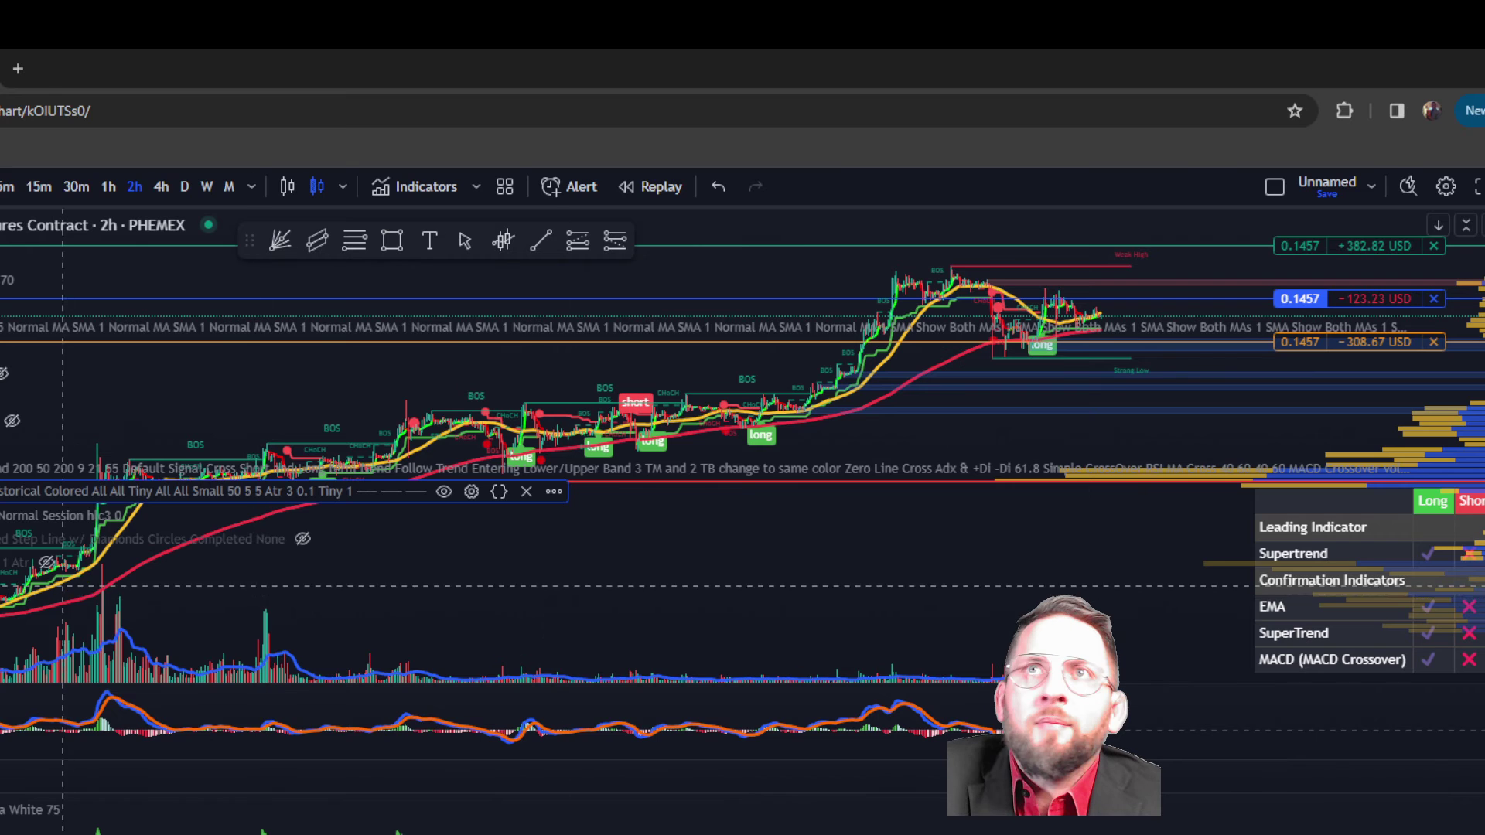
{"action": "left_click", "coordinate": [29, 588]}
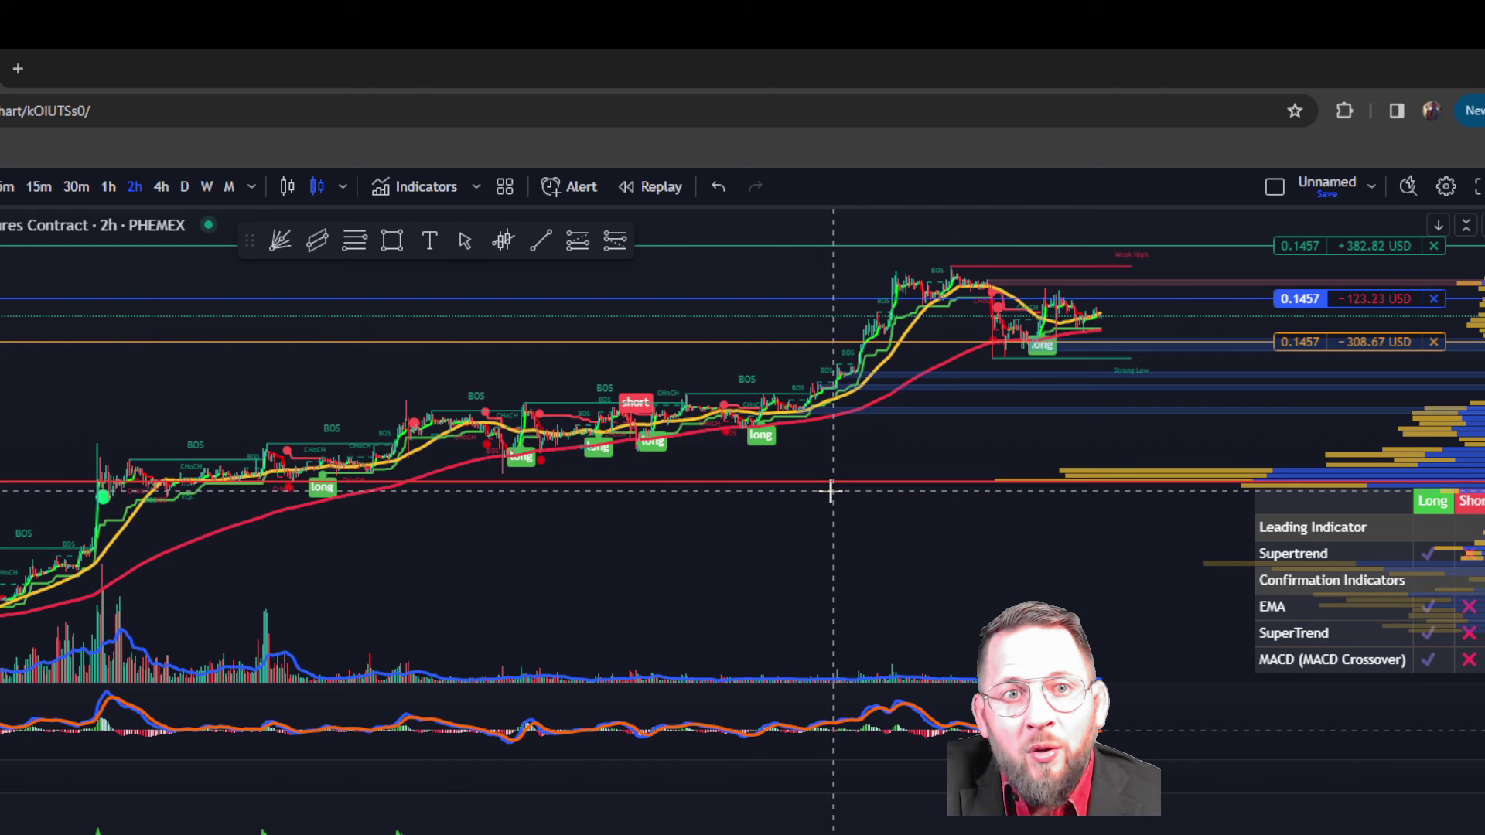
{"action": "scroll", "coordinate": [922, 494], "scroll_direction": "down", "scroll_amount": 3}
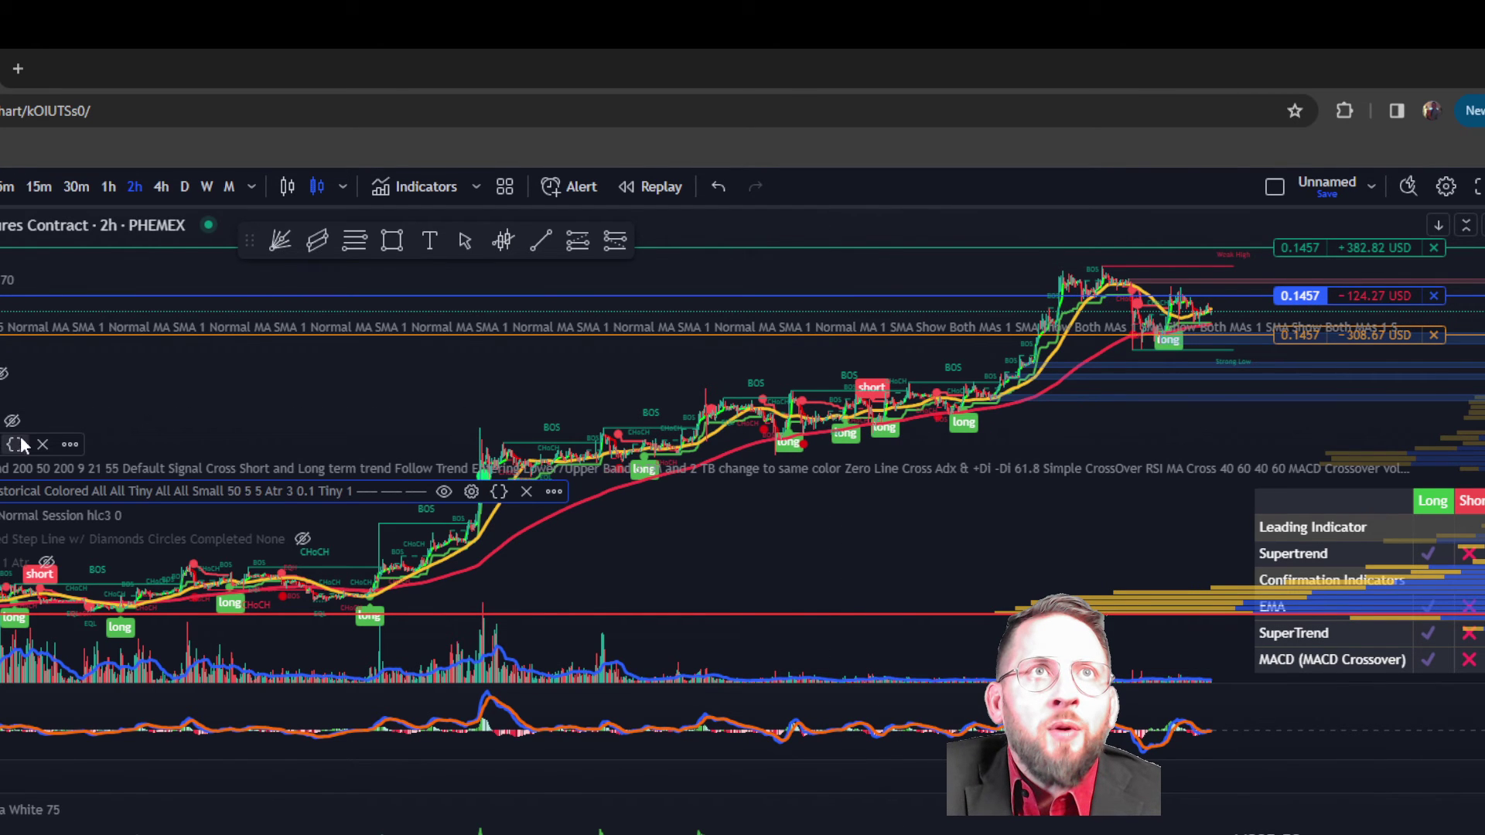
{"action": "left_click", "coordinate": [13, 423]}
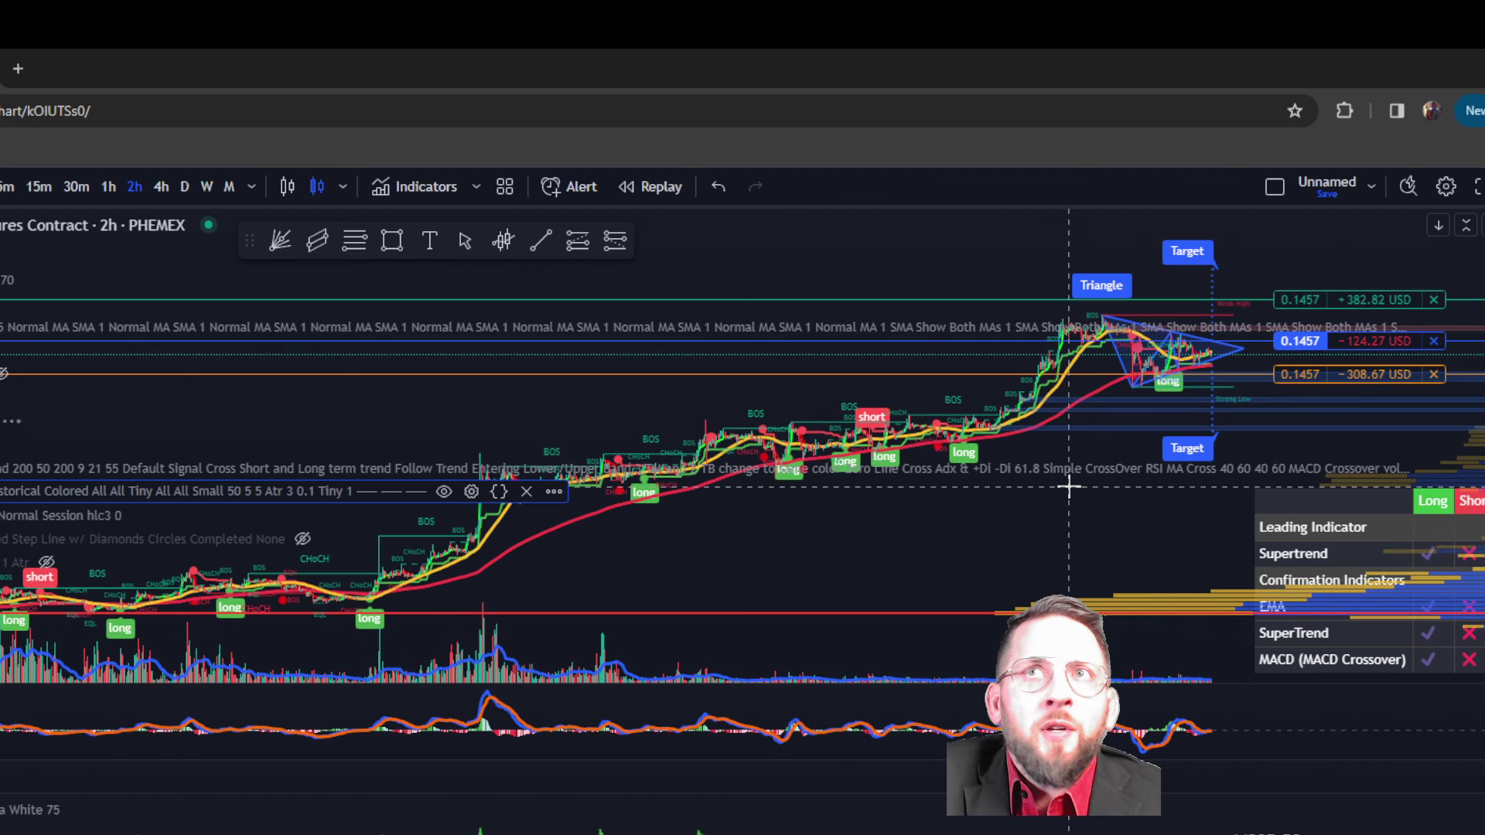
{"action": "scroll", "coordinate": [1064, 506], "scroll_direction": "up", "scroll_amount": 3}
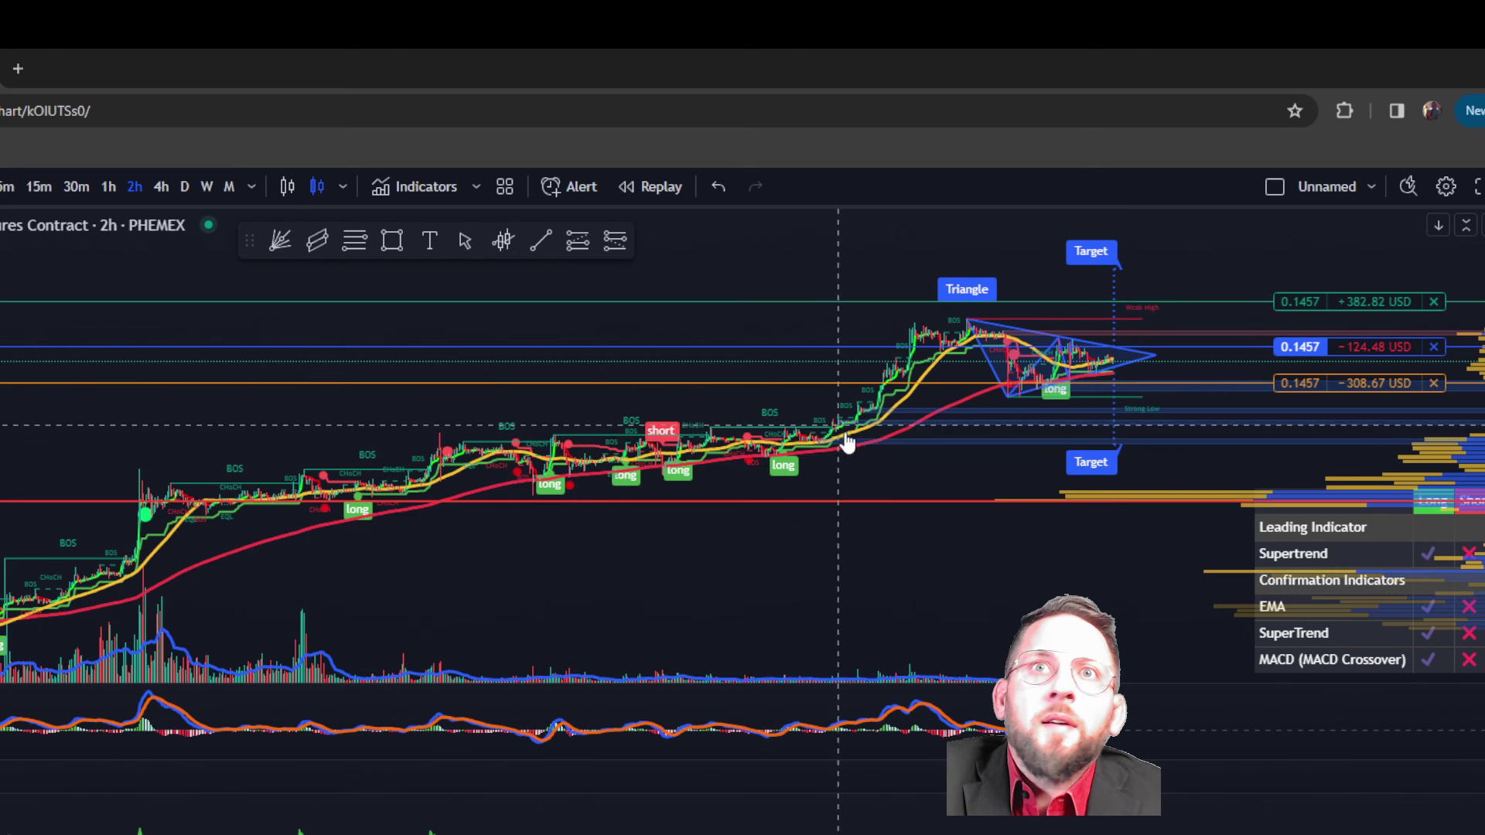
{"action": "scroll", "coordinate": [1005, 566], "scroll_direction": "up", "scroll_amount": 2}
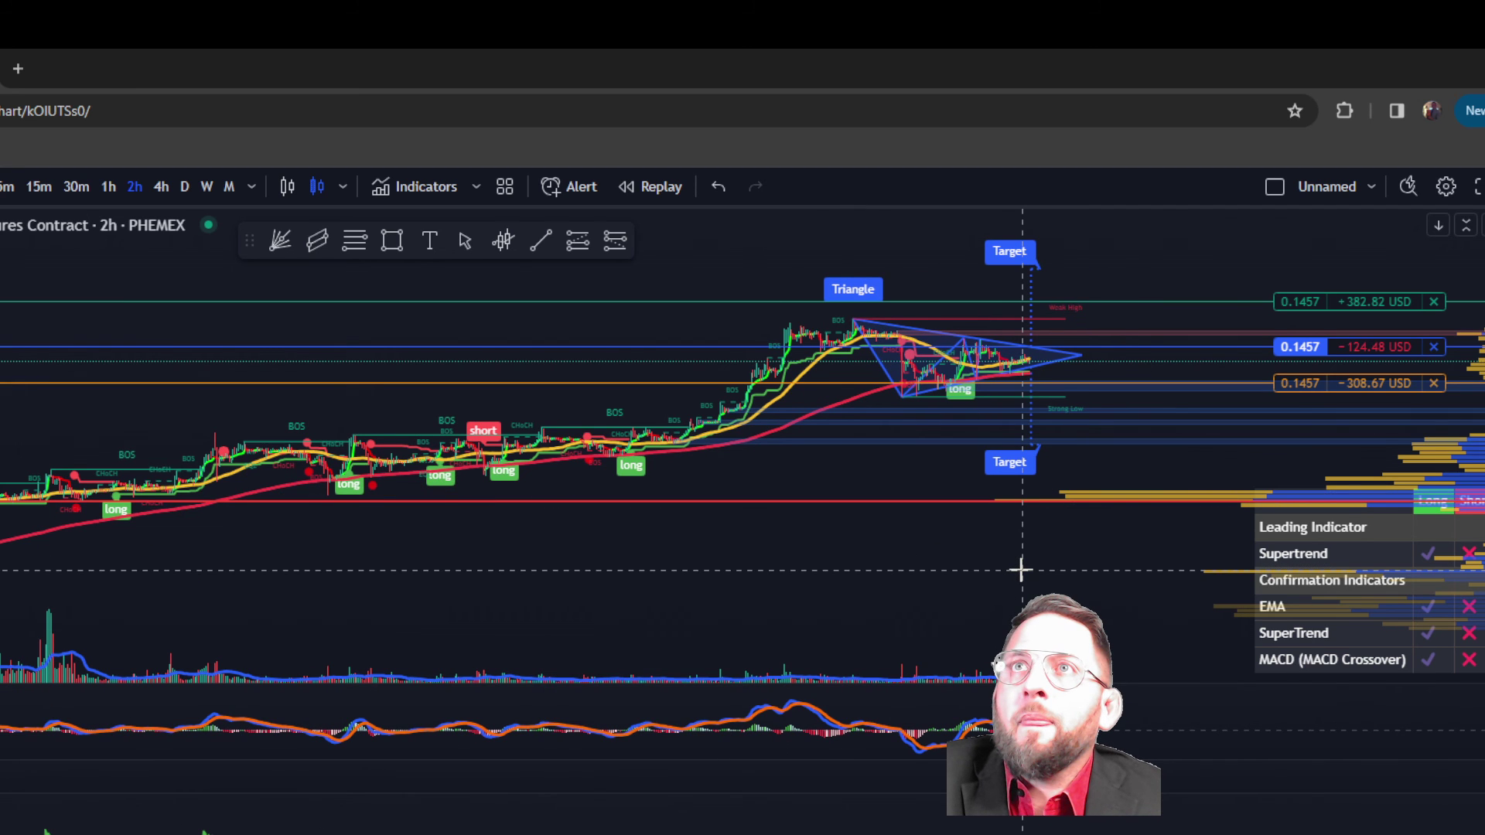
{"action": "left_click", "coordinate": [8, 187]}
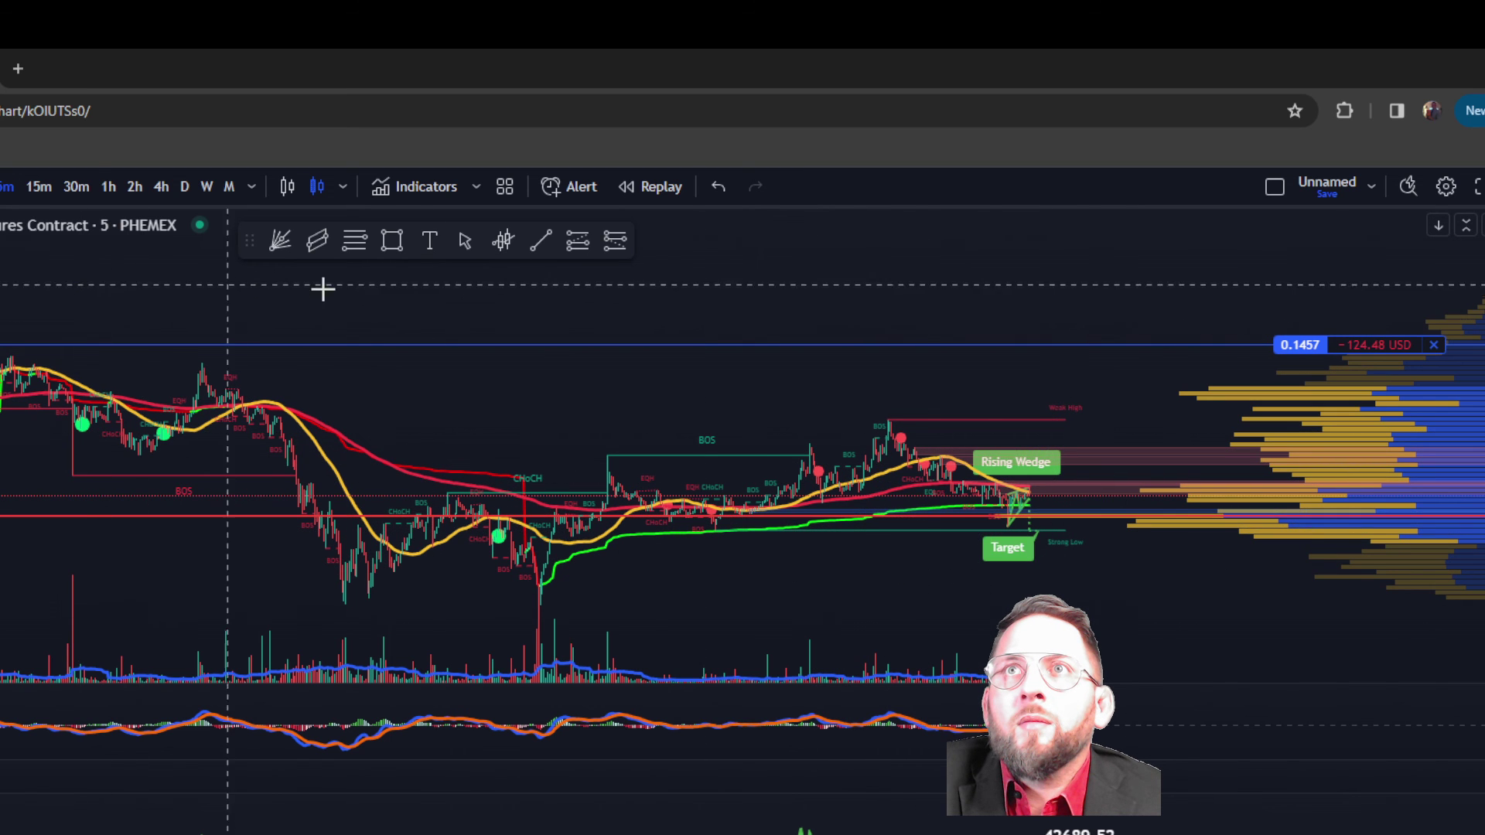
{"action": "left_click", "coordinate": [134, 187]}
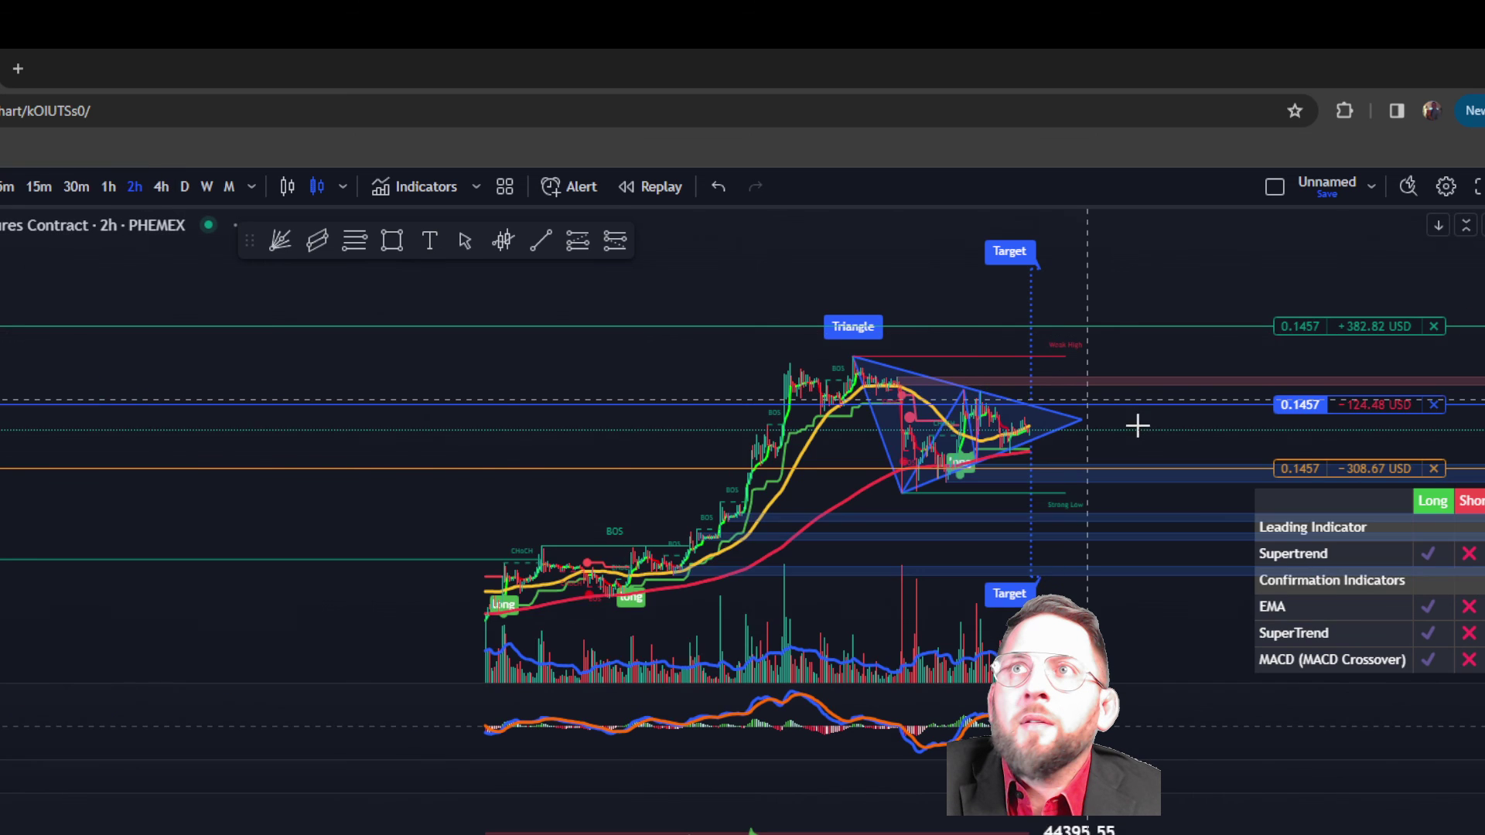
{"action": "scroll", "coordinate": [835, 582], "scroll_direction": "down", "scroll_amount": 2}
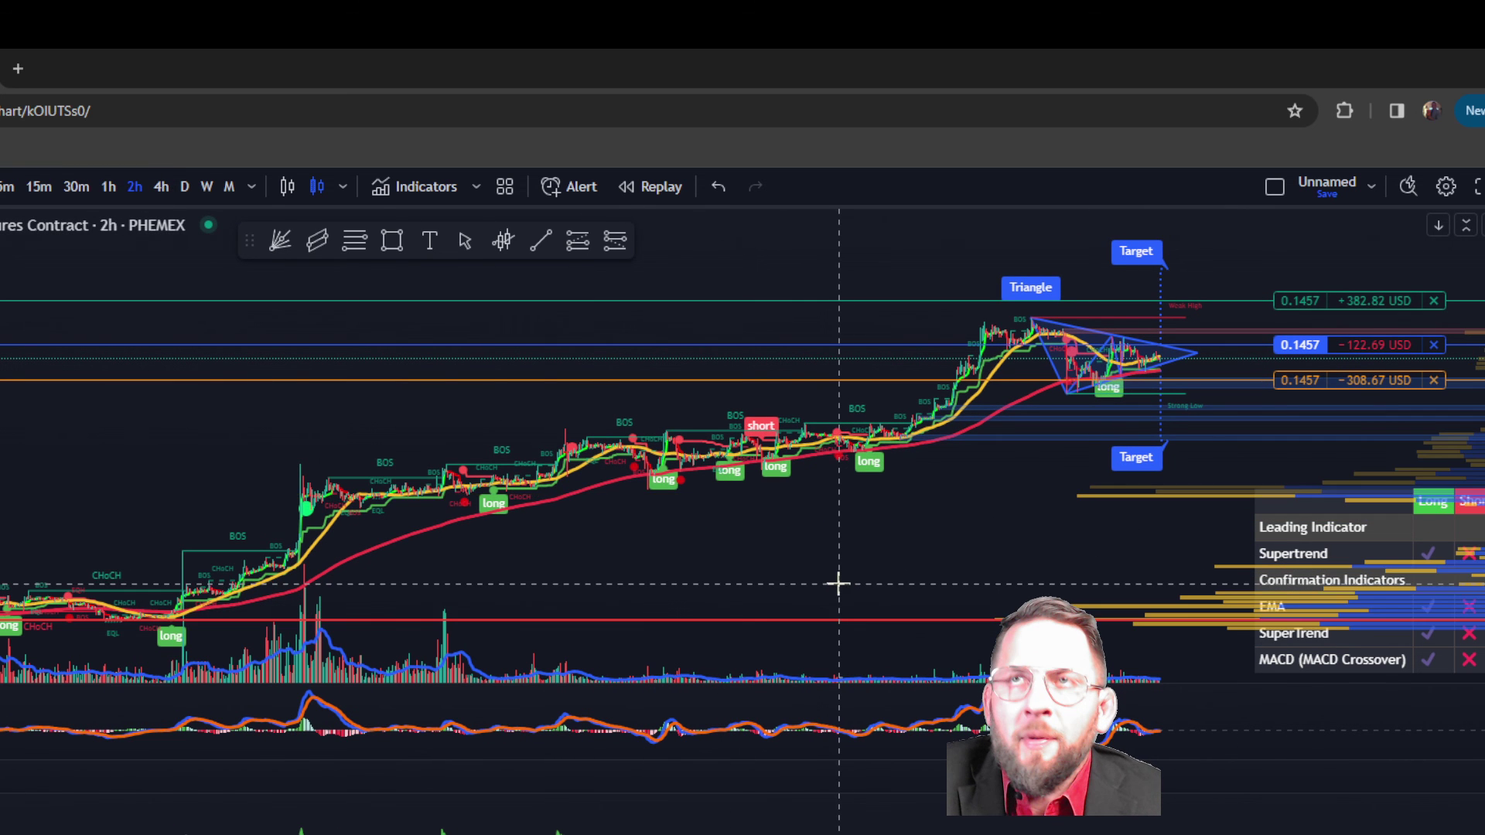